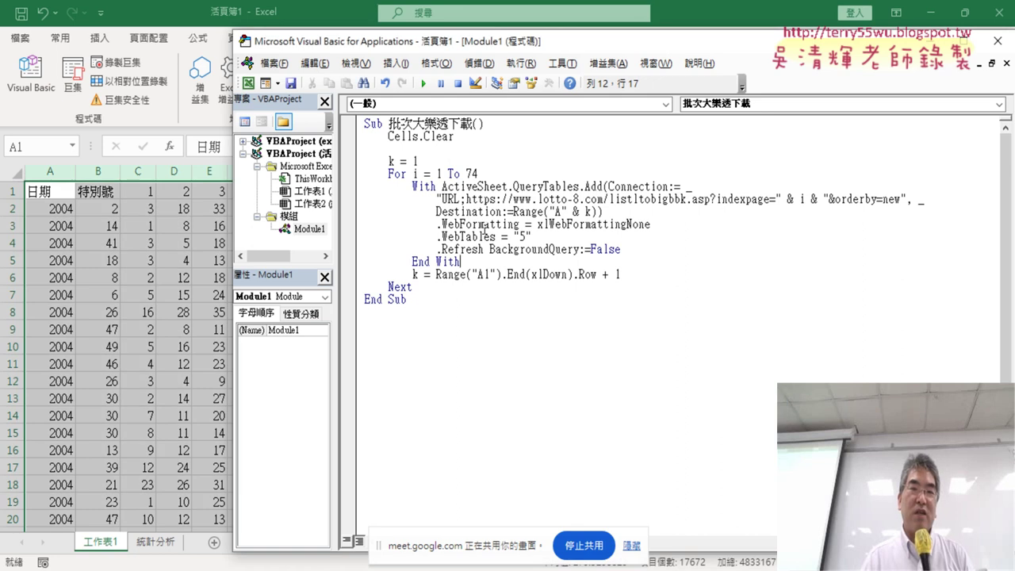
# Step: Run the 批次大樂透下載 macro to clear the sheet and import draw-history pages 1 to 74
pyautogui.click(423, 83)
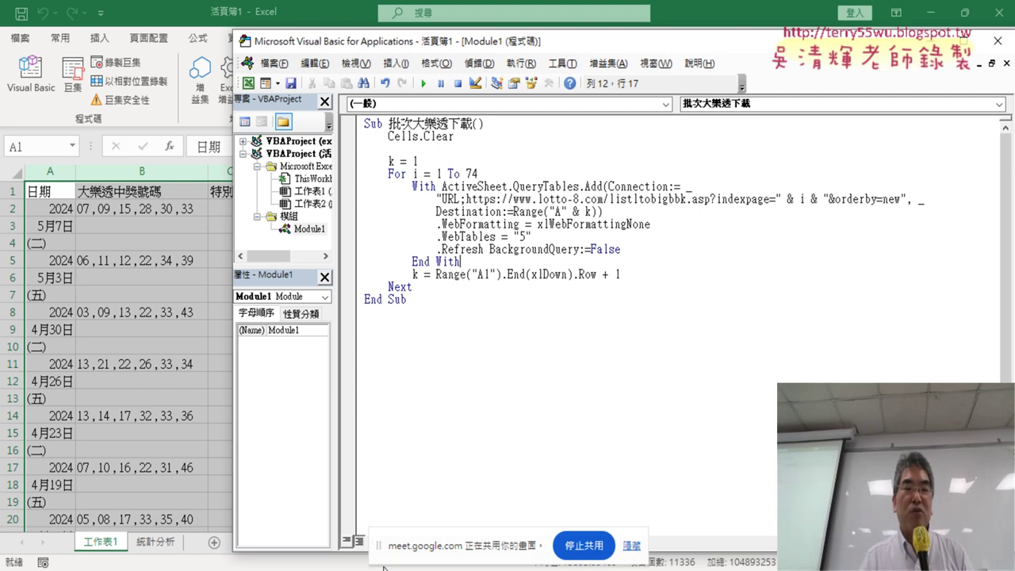
# Step: Copy the Sub 刪除不要的列 block from the Google Docs notes into the VBA module below End Sub
pyautogui.moveTo(452, 569)
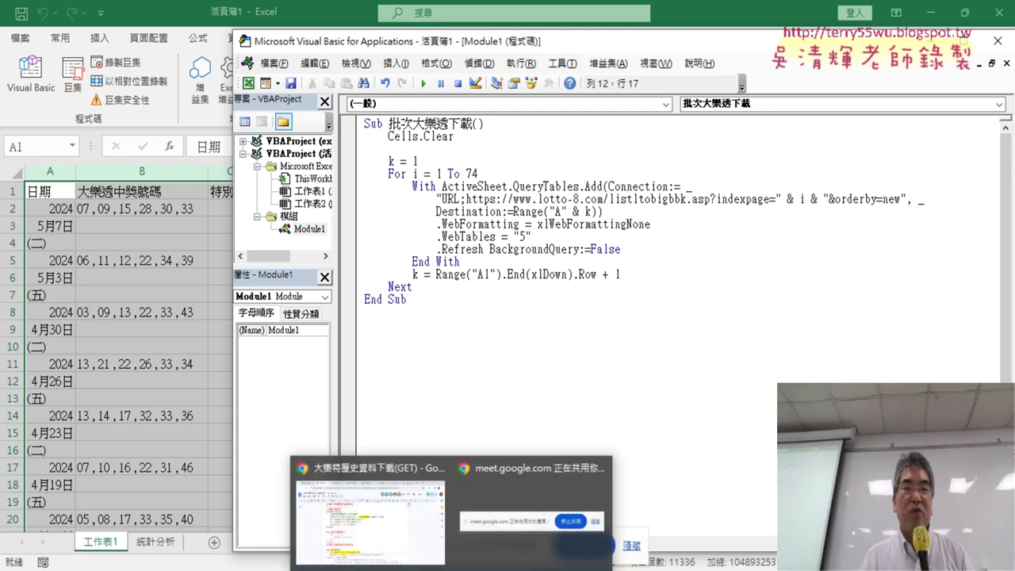
pyautogui.click(387, 537)
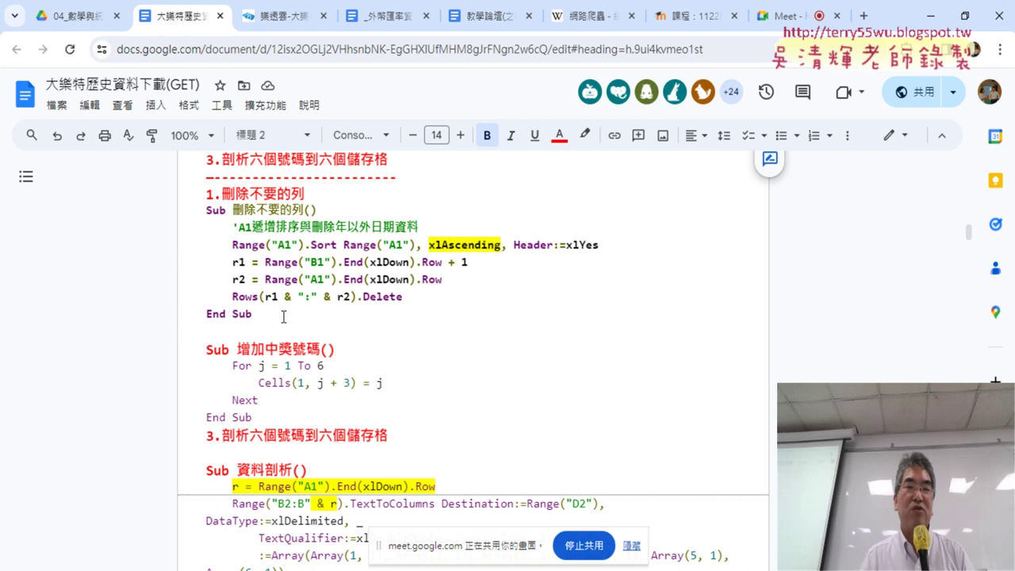
pyautogui.moveTo(283, 316); pyautogui.dragTo(191, 219)
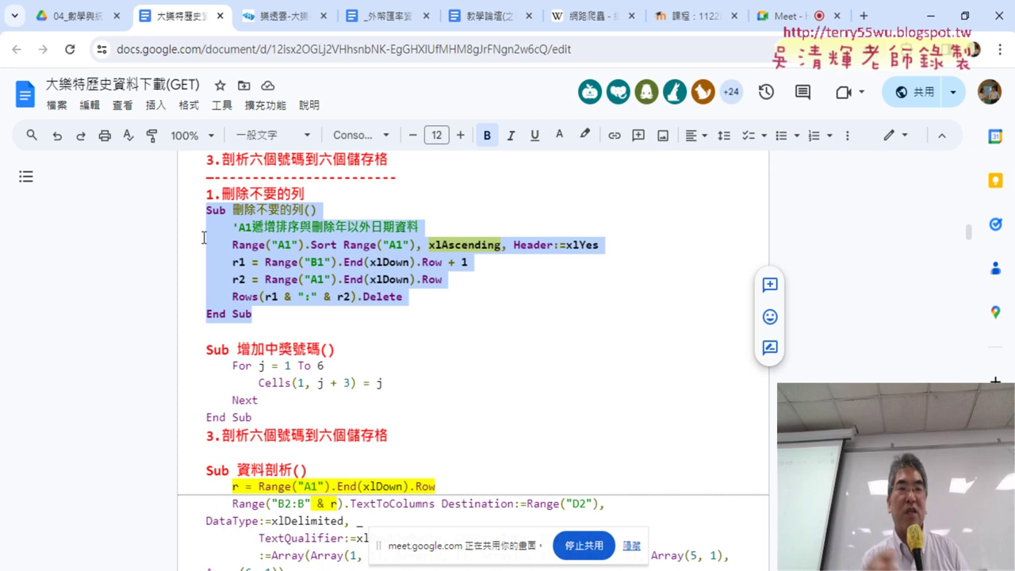
pyautogui.click(261, 256)
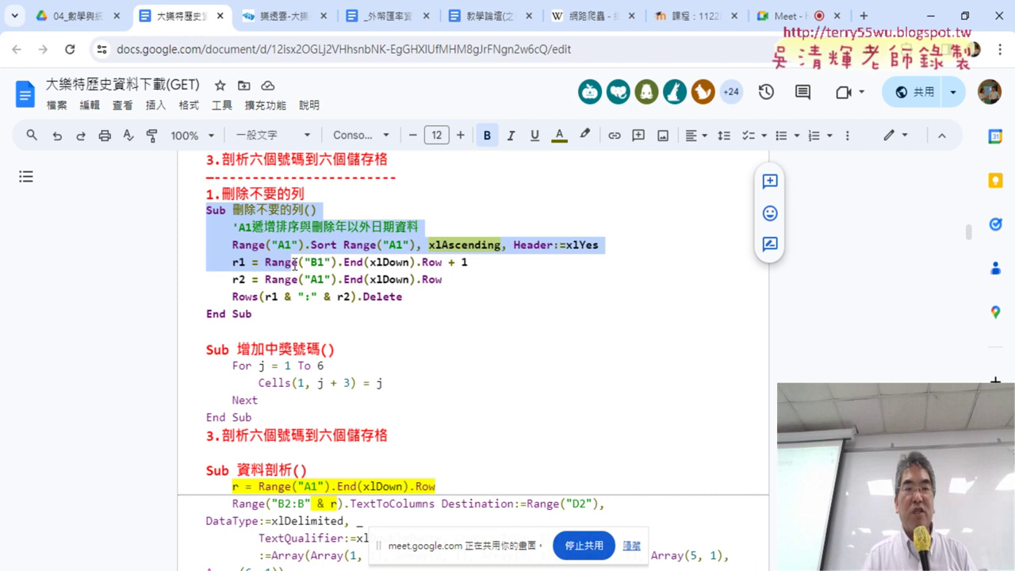
pyautogui.moveTo(204, 209); pyautogui.dragTo(294, 316)
pyautogui.hotkey('ctrl', 'c')
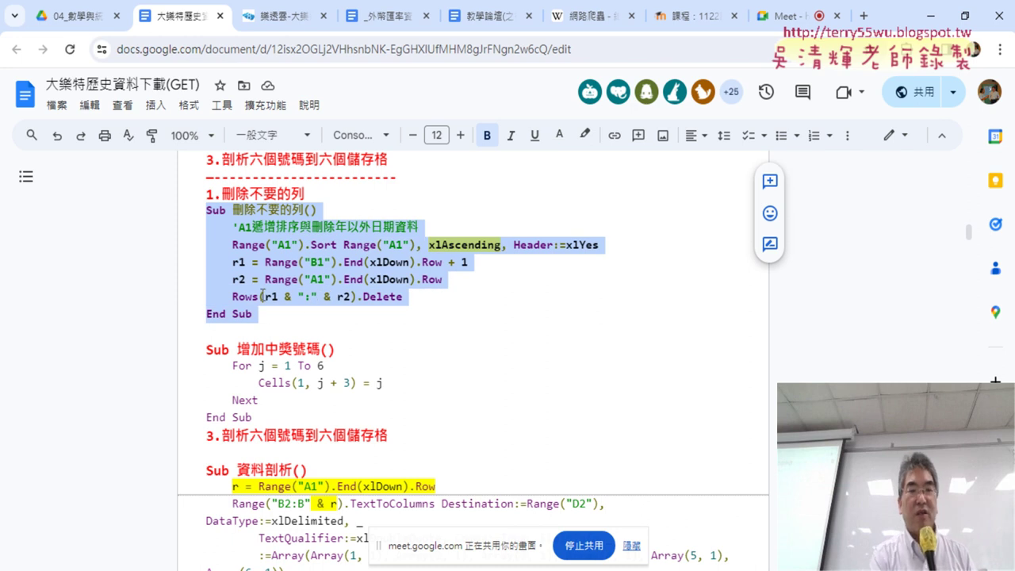
pyautogui.click(490, 567)
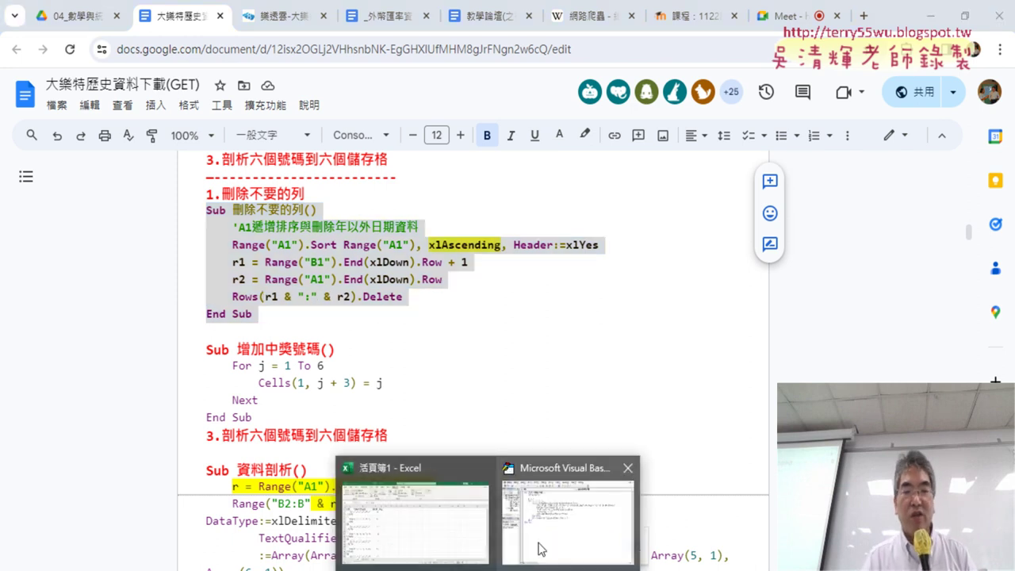
pyautogui.click(539, 548)
pyautogui.hotkey('ctrl', 'v')
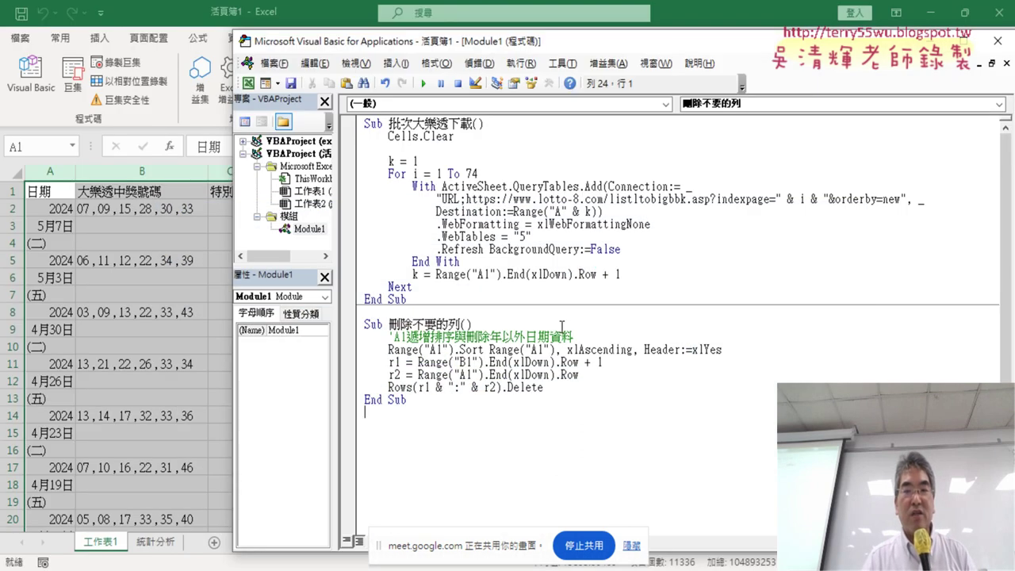
# Step: Step through 刪除不要的列 with F8 past the Sort line so the sheet sorts by date
pyautogui.click(489, 349)
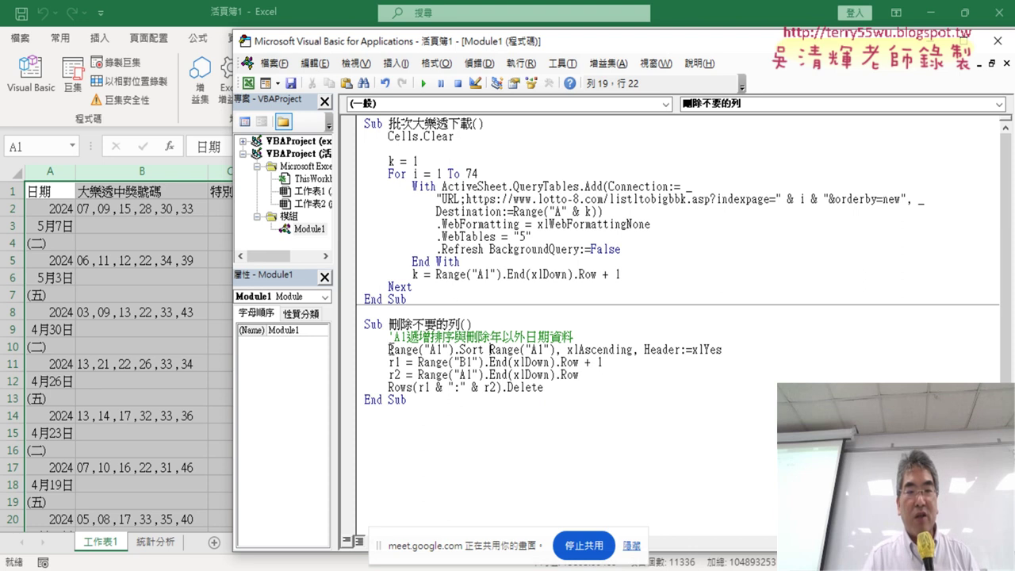
pyautogui.moveTo(389, 350); pyautogui.dragTo(449, 351)
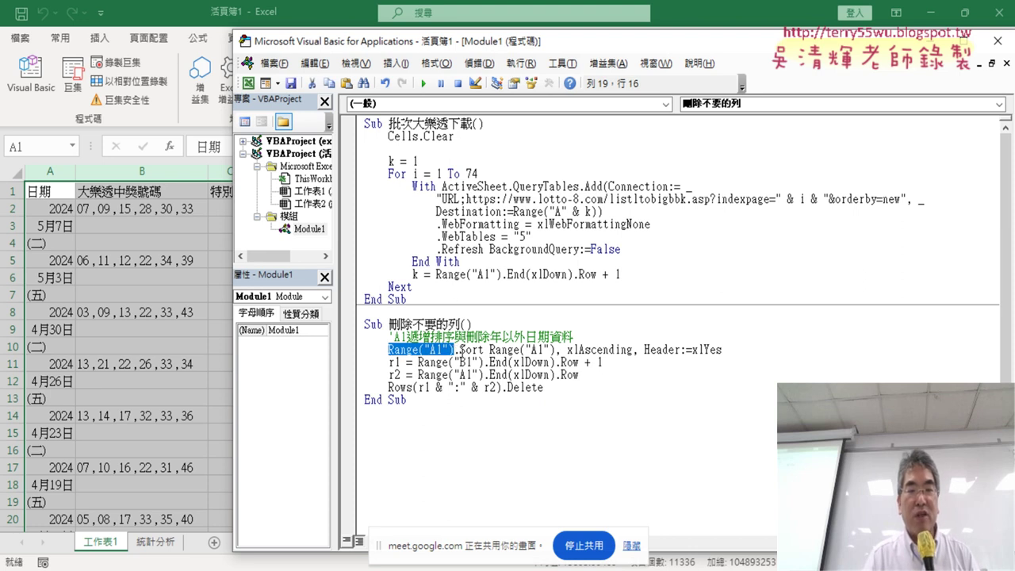
pyautogui.click(537, 350)
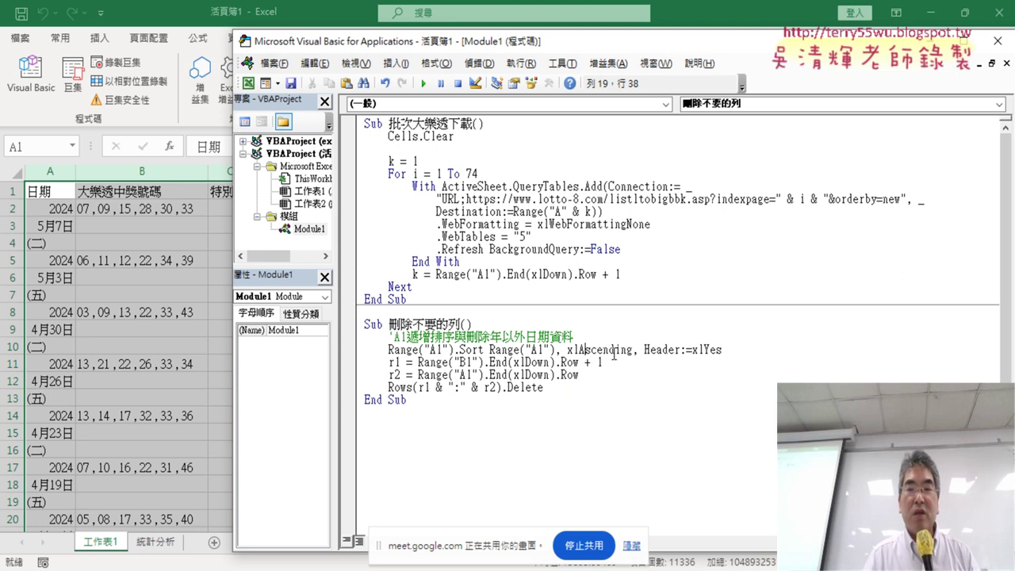
pyautogui.moveTo(717, 350); pyautogui.dragTo(401, 350)
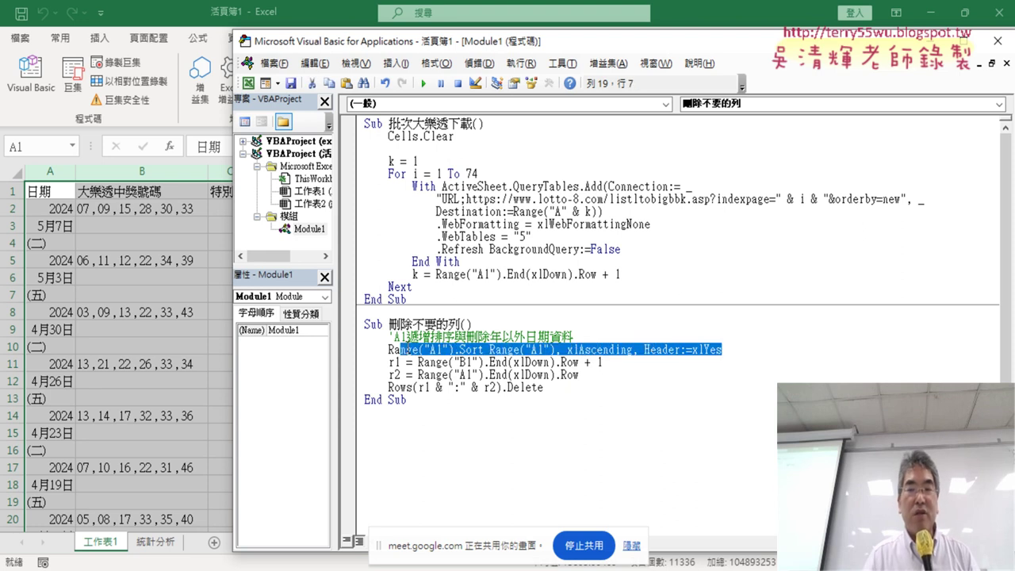
pyautogui.click(514, 350)
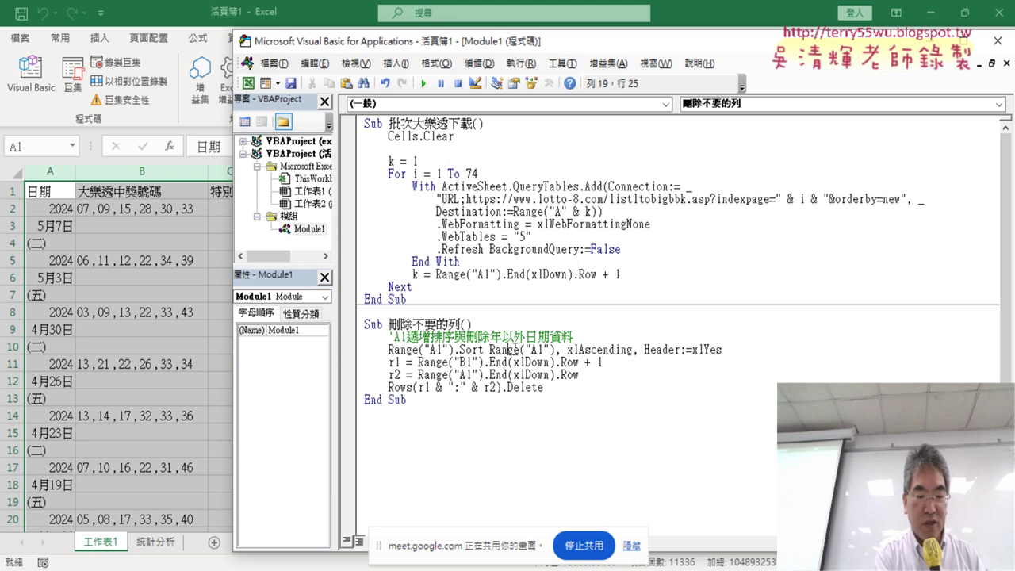
pyautogui.press('F8')
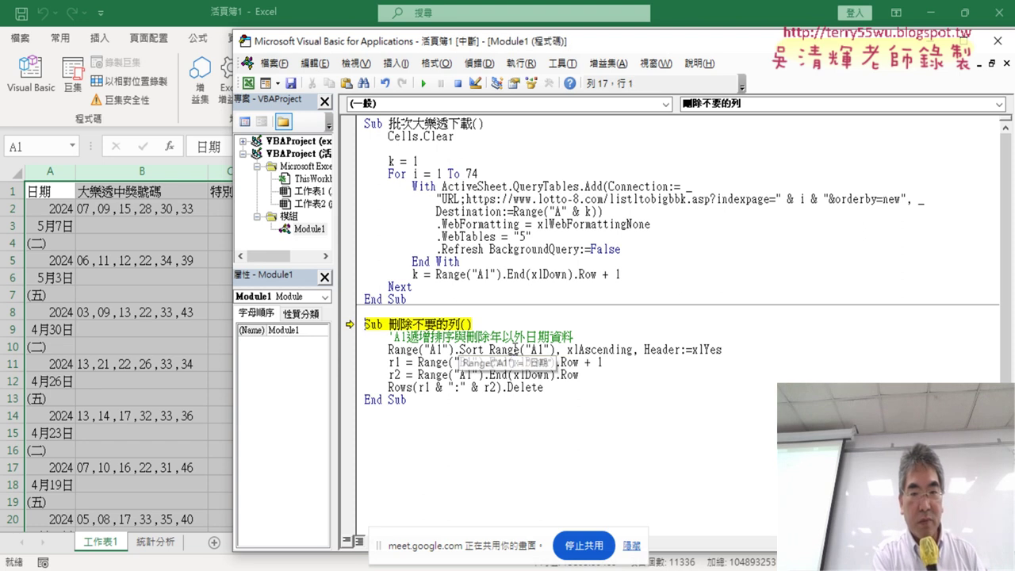
pyautogui.press('F8')
pyautogui.press('F8')
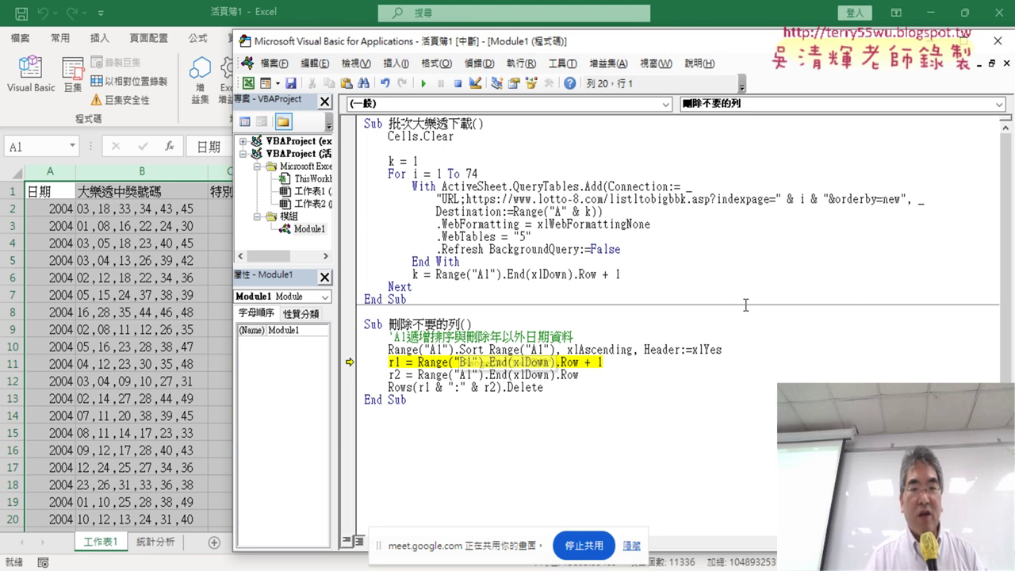
# Step: Check the sorted sheet's end, where stray date-only rows follow the 2007–2024 draws
pyautogui.scroll(-5, 75, 324)
pyautogui.scroll(-4, 151, 319)
pyautogui.scroll(-1, 150, 319)
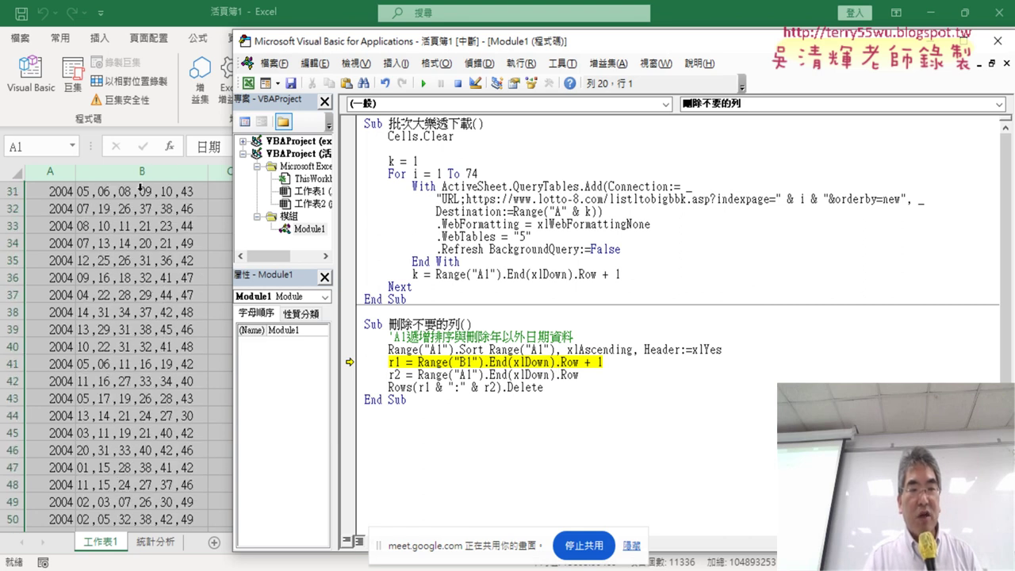
pyautogui.scroll(-1, 154, 266)
pyautogui.scroll(-6, 151, 341)
pyautogui.scroll(-7, 151, 341)
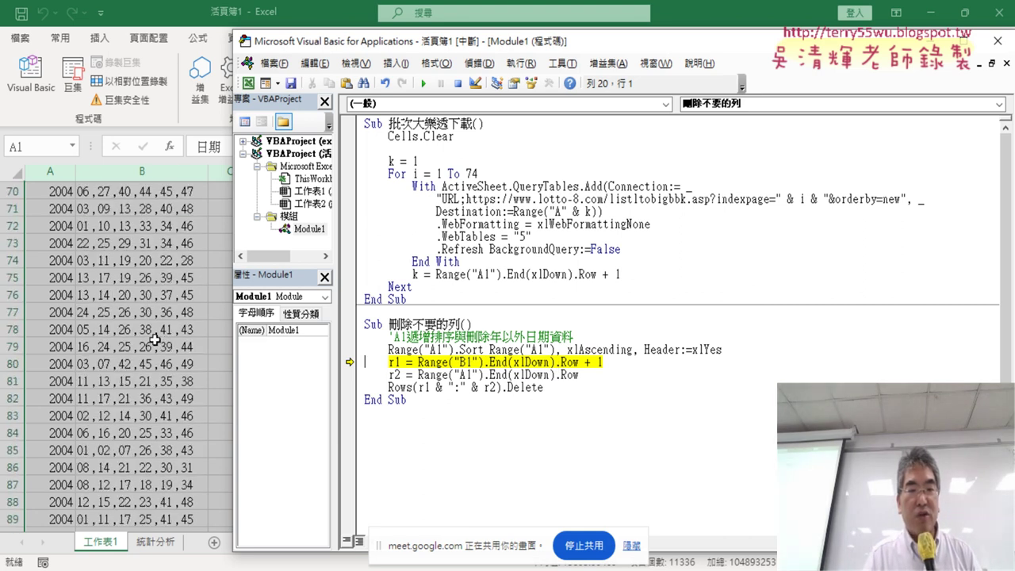
pyautogui.scroll(-8, 151, 341)
pyautogui.scroll(-8, 151, 341)
pyautogui.scroll(-8, 151, 341)
pyautogui.scroll(-9, 151, 343)
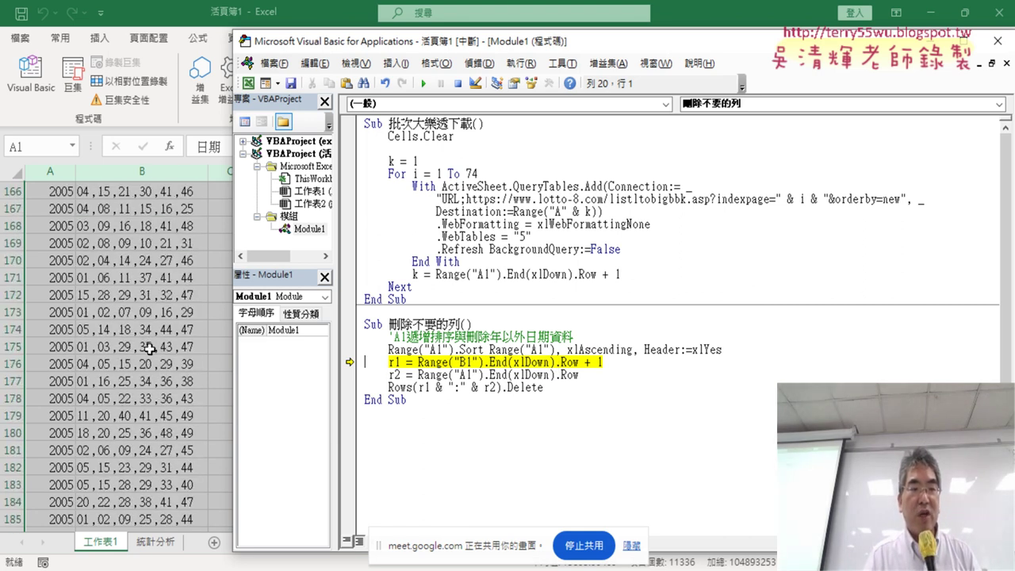
pyautogui.scroll(-9, 149, 357)
pyautogui.scroll(-8, 150, 365)
pyautogui.scroll(-8, 150, 365)
pyautogui.scroll(-8, 150, 365)
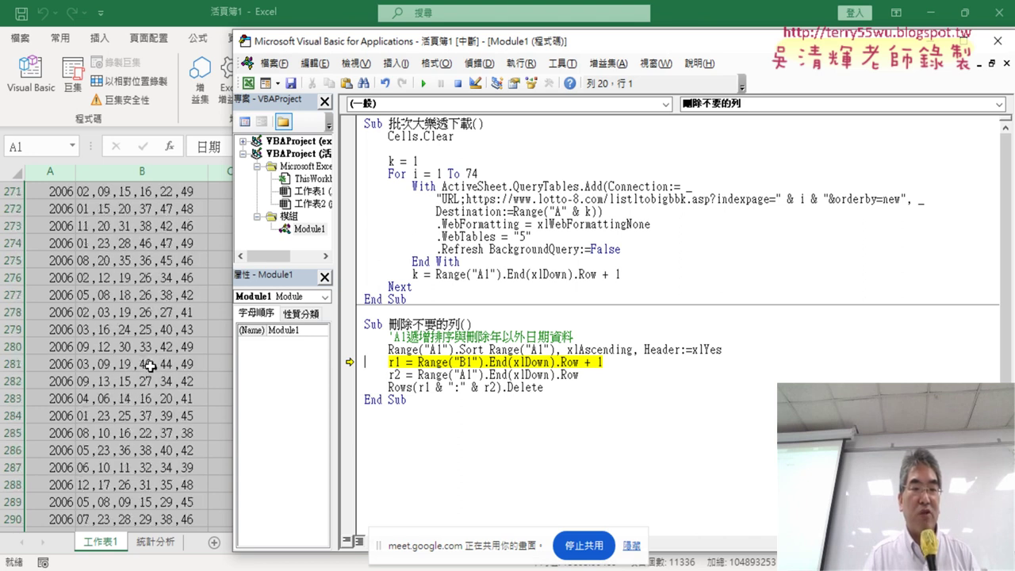
pyautogui.scroll(-8, 150, 366)
pyautogui.scroll(-8, 149, 366)
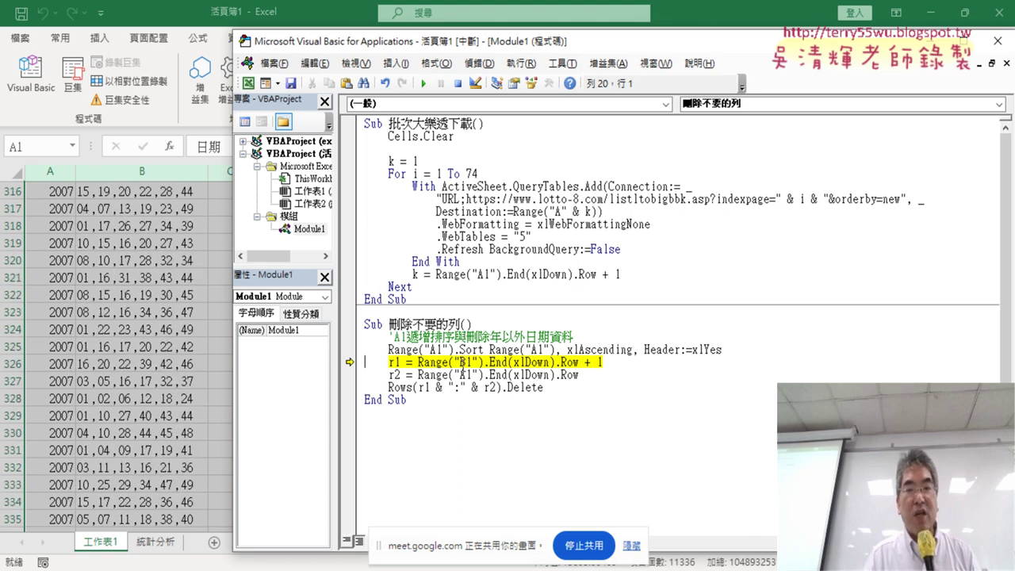
pyautogui.scroll(-4, 211, 364)
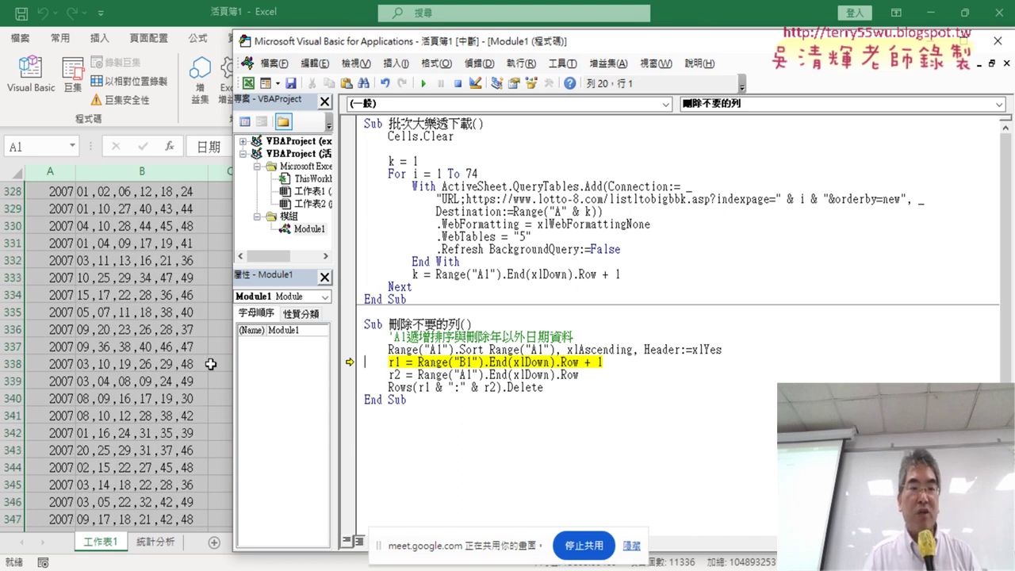
pyautogui.scroll(-5, 173, 362)
pyautogui.scroll(-5, 173, 361)
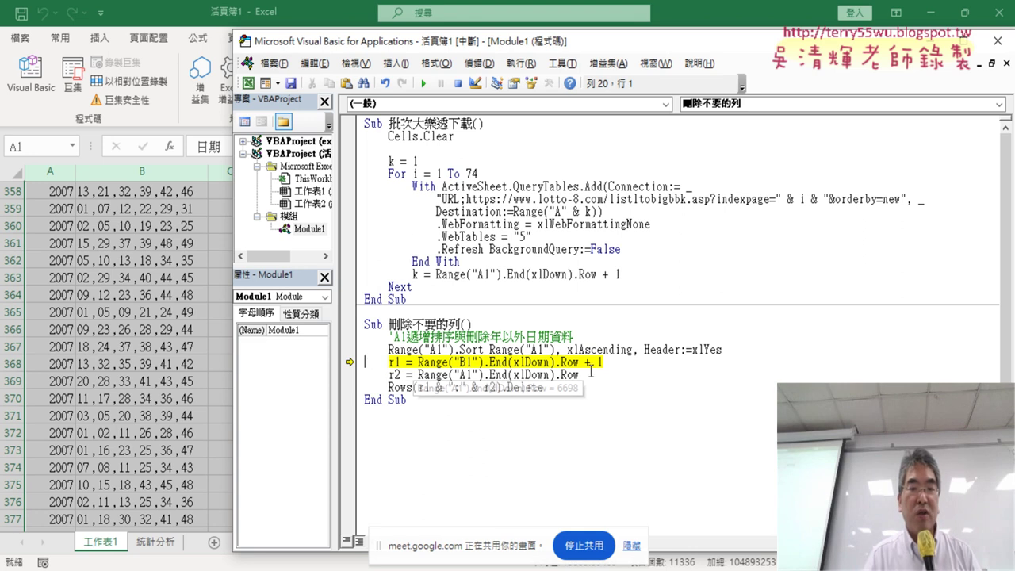
pyautogui.moveTo(543, 389); pyautogui.dragTo(502, 389)
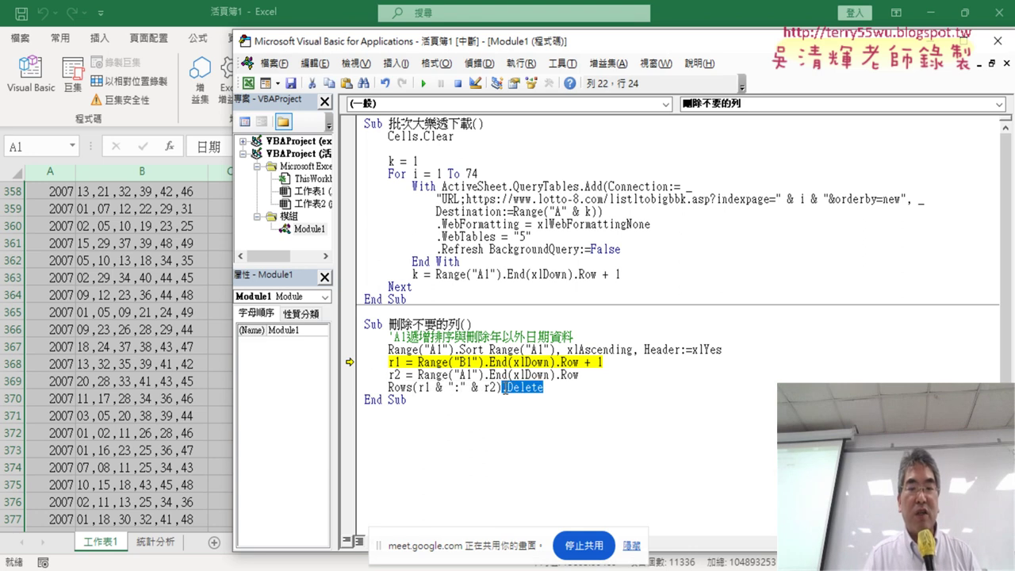
pyautogui.click(66, 327)
pyautogui.moveTo(1008, 202); pyautogui.dragTo(1003, 293)
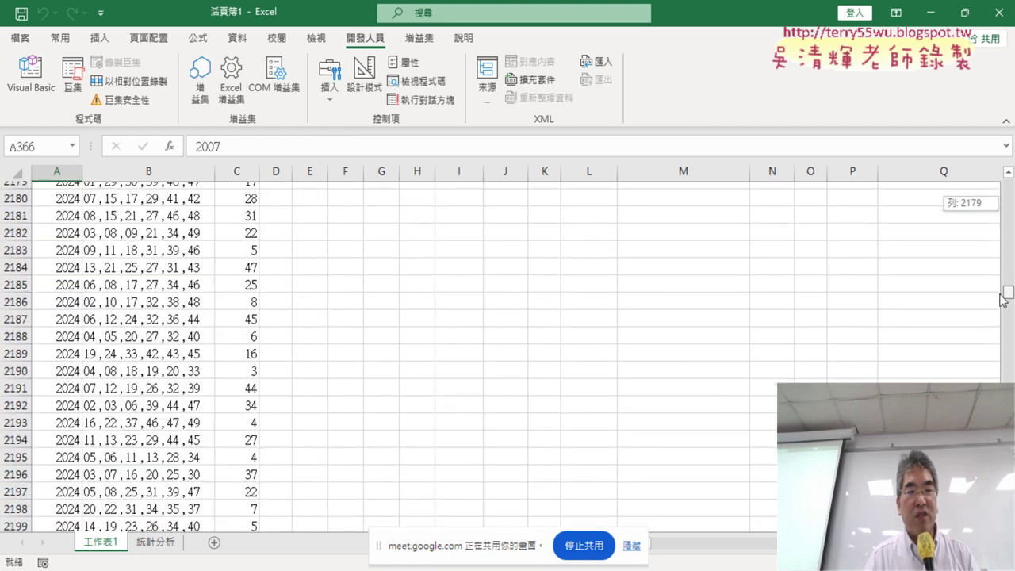
# Step: Step 刪除不要的列 through the row-deletion line, removing rows below 2209, and let it finish
pyautogui.moveTo(1003, 293); pyautogui.dragTo(1004, 292)
pyautogui.scroll(-6, 593, 304)
pyautogui.scroll(-2, 593, 304)
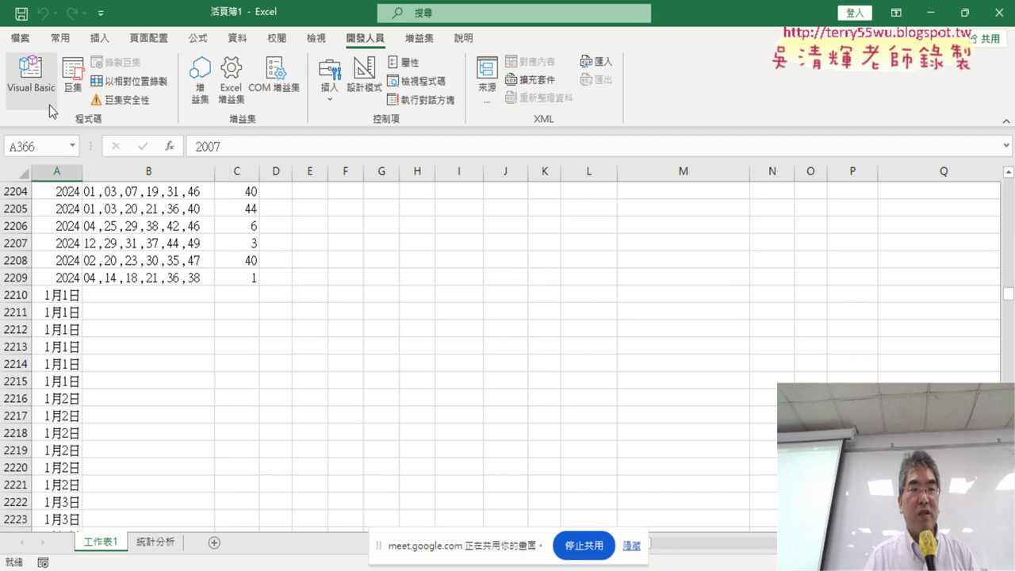
pyautogui.click(30, 80)
pyautogui.moveTo(562, 362)
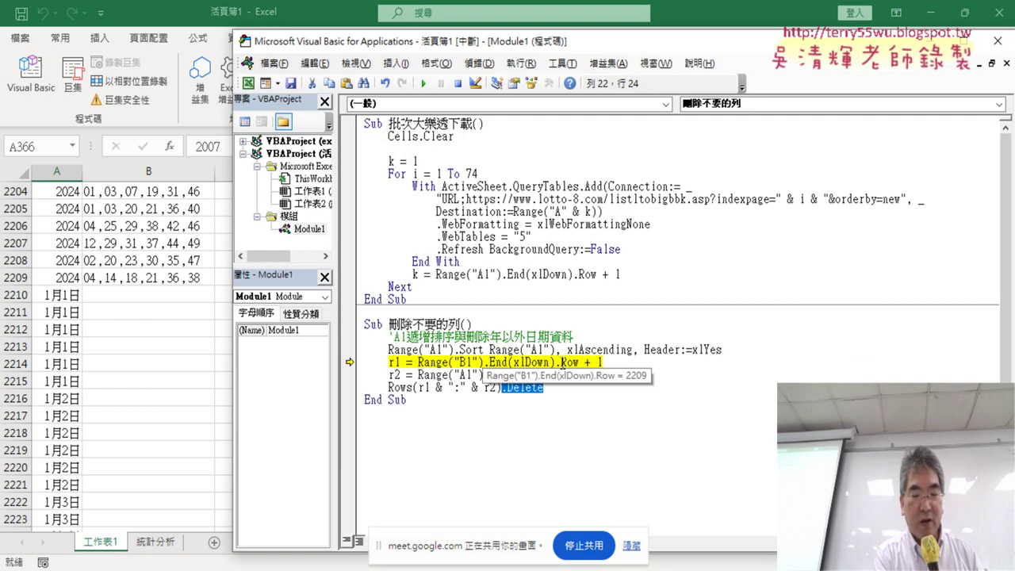
pyautogui.press('F8')
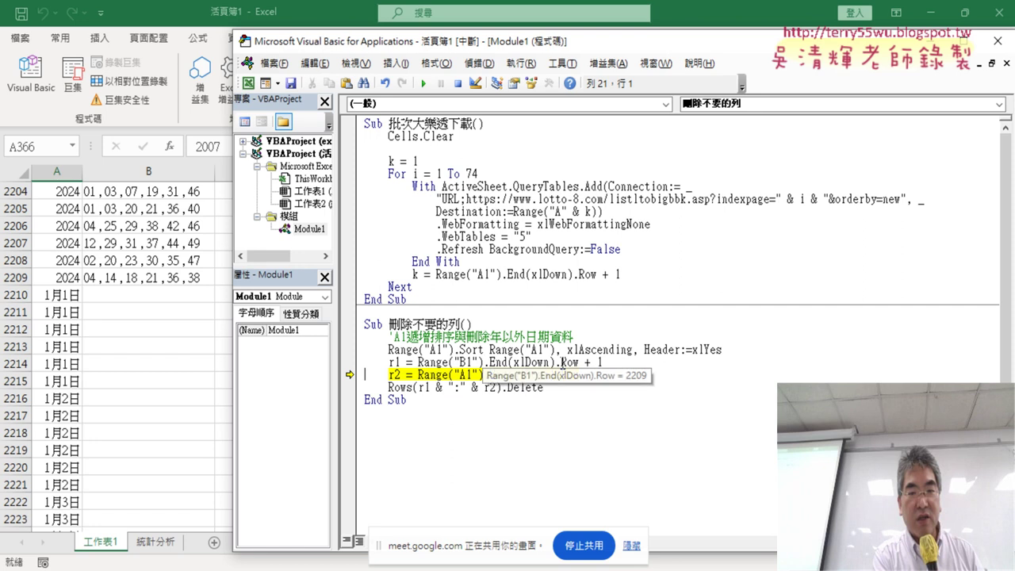
pyautogui.press('F8')
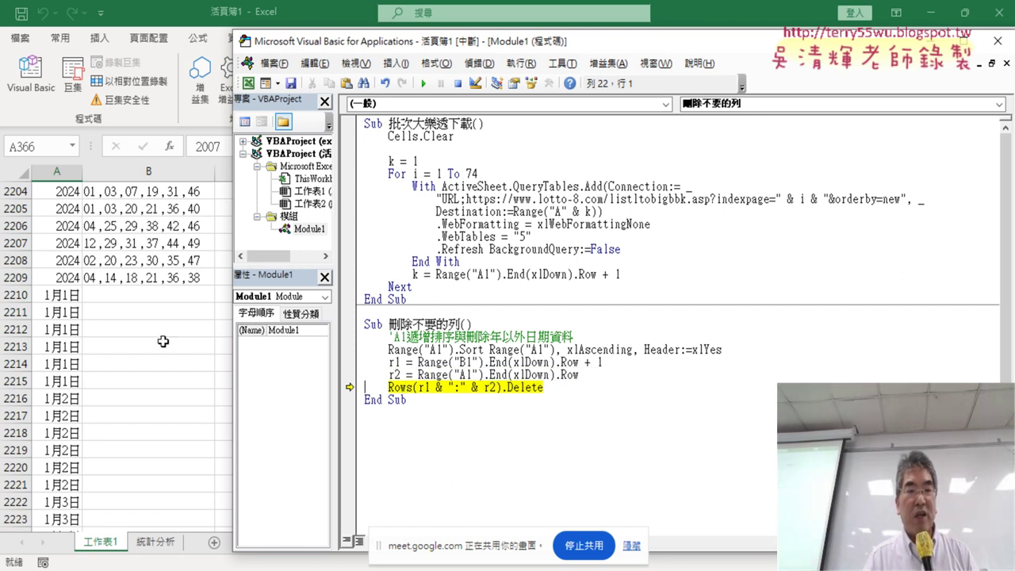
pyautogui.moveTo(397, 361)
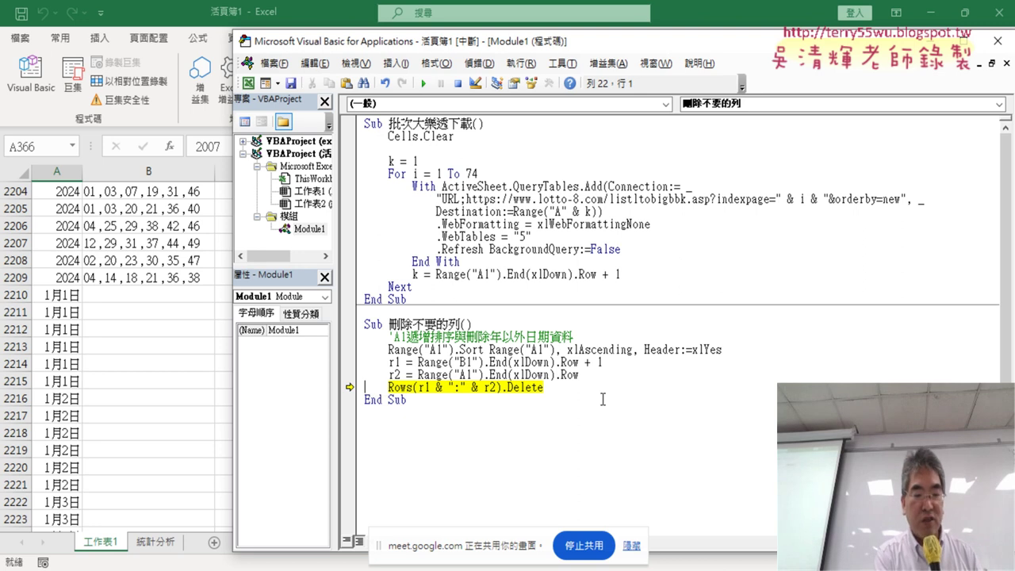
pyautogui.press('F8')
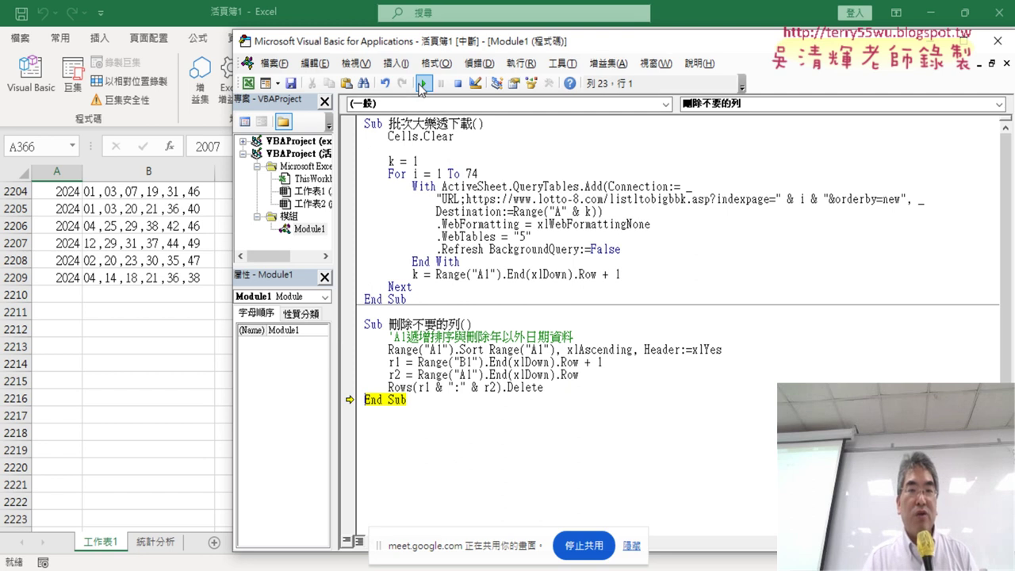
pyautogui.press('F8')
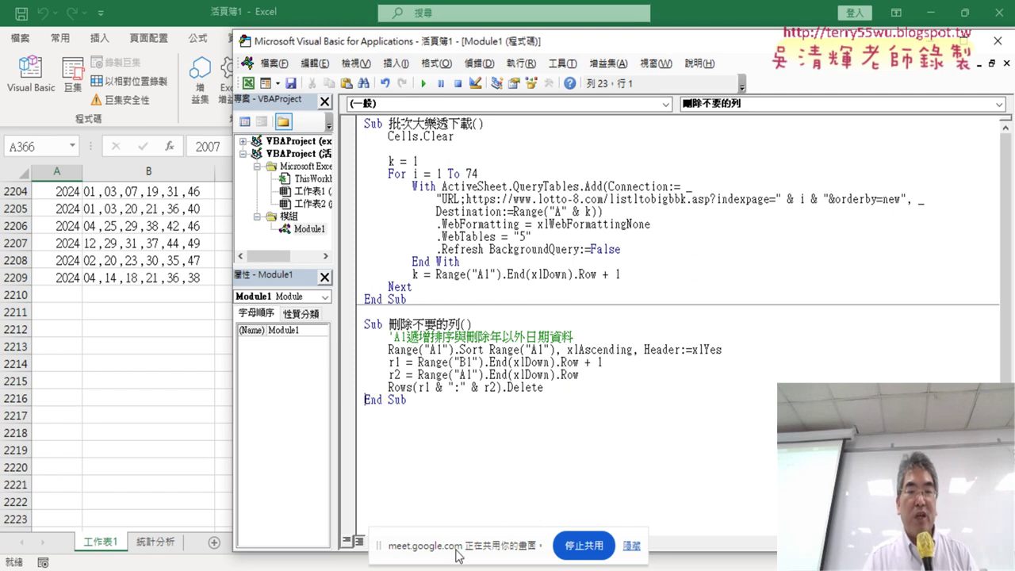
# Step: Select the Sub 增加中獎號碼 block in the Google Docs notes and minimize the browser
pyautogui.click(432, 547)
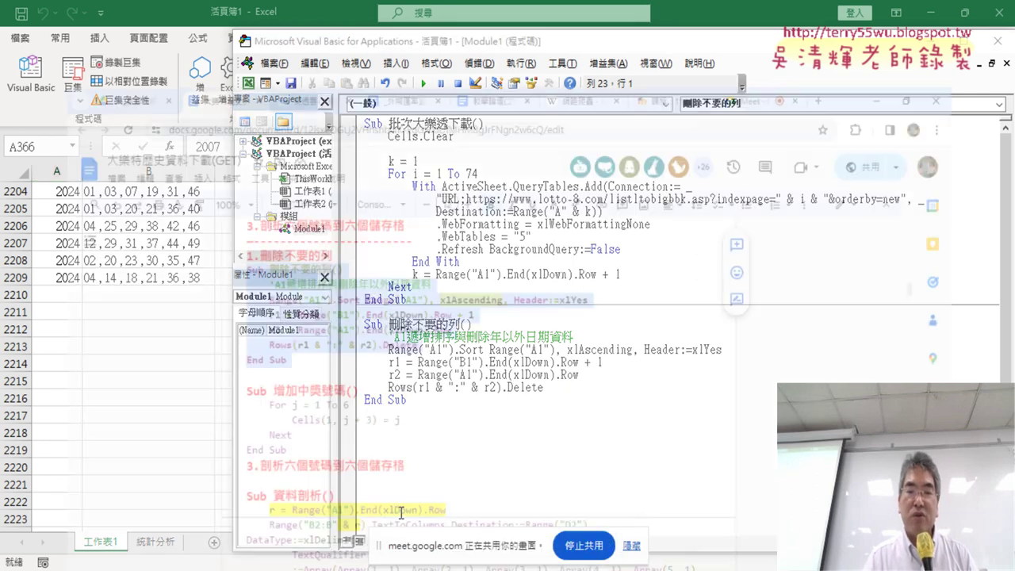
pyautogui.moveTo(263, 416); pyautogui.dragTo(207, 349)
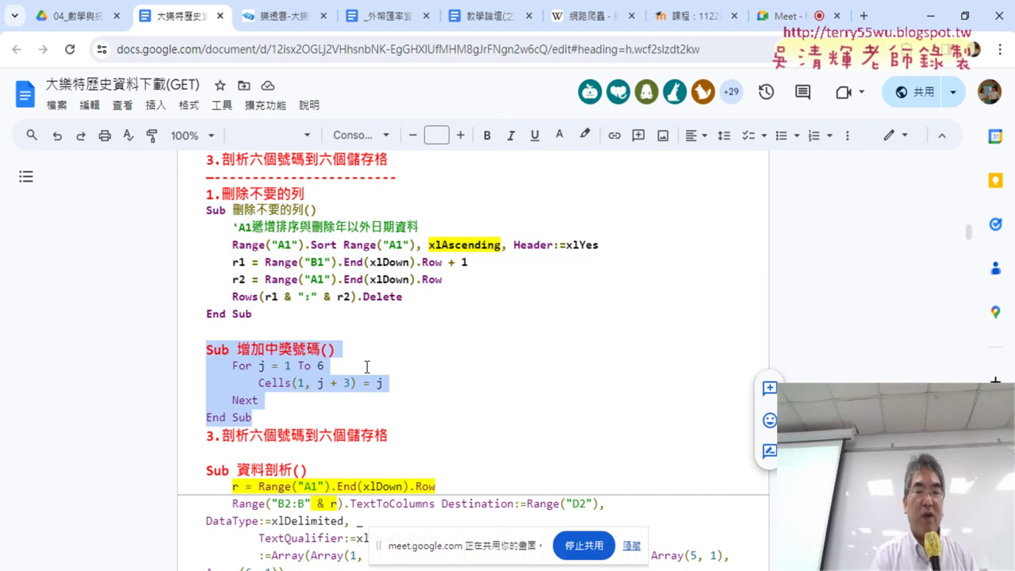
pyautogui.click(930, 15)
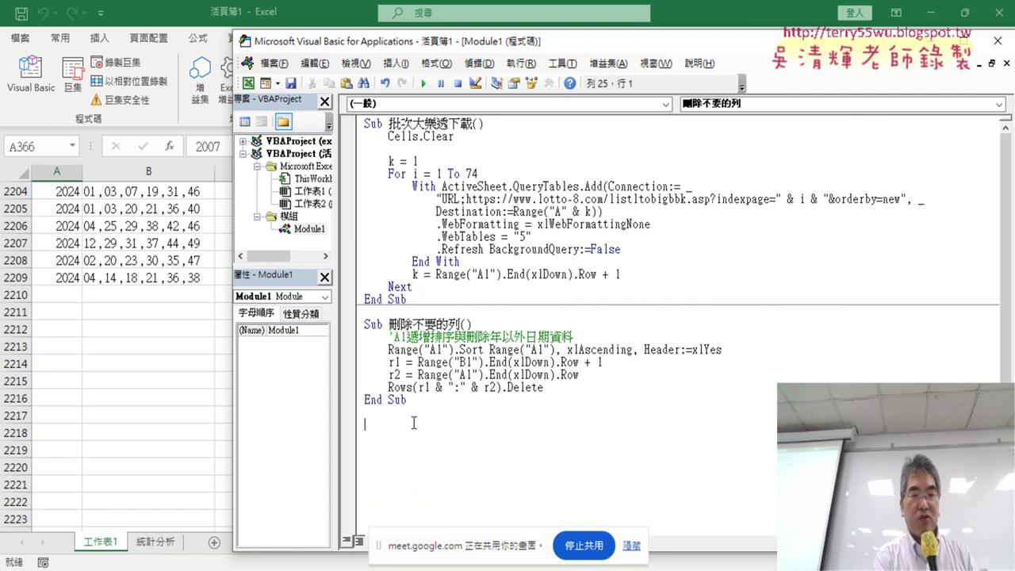
# Step: Paste the 增加中獎號碼 macro into Module1 and inspect header cells D1 through J1
pyautogui.write('Sub 增加中獎號碼()     For j = 1 To 6         Cells(1, j + 3) = j     Next End Sub')
pyautogui.click(171, 329)
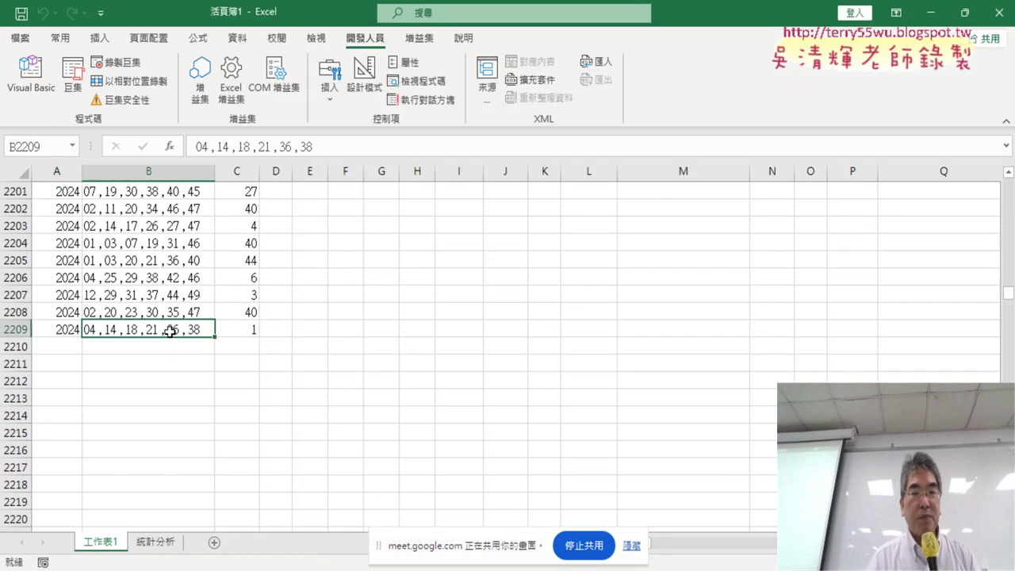
pyautogui.scroll(9, 173, 433)
pyautogui.moveTo(1011, 279); pyautogui.dragTo(1008, 184)
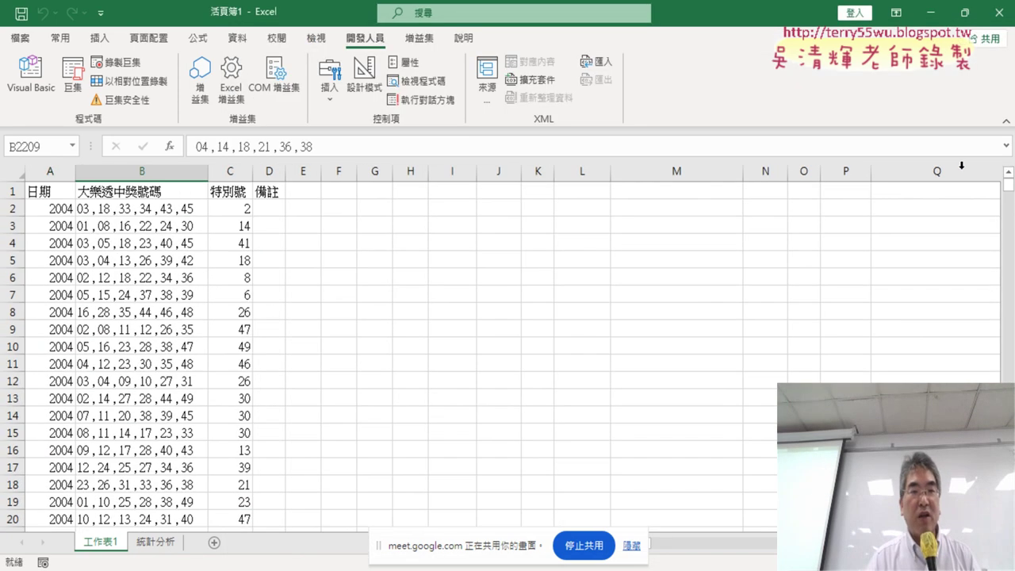
pyautogui.click(270, 192)
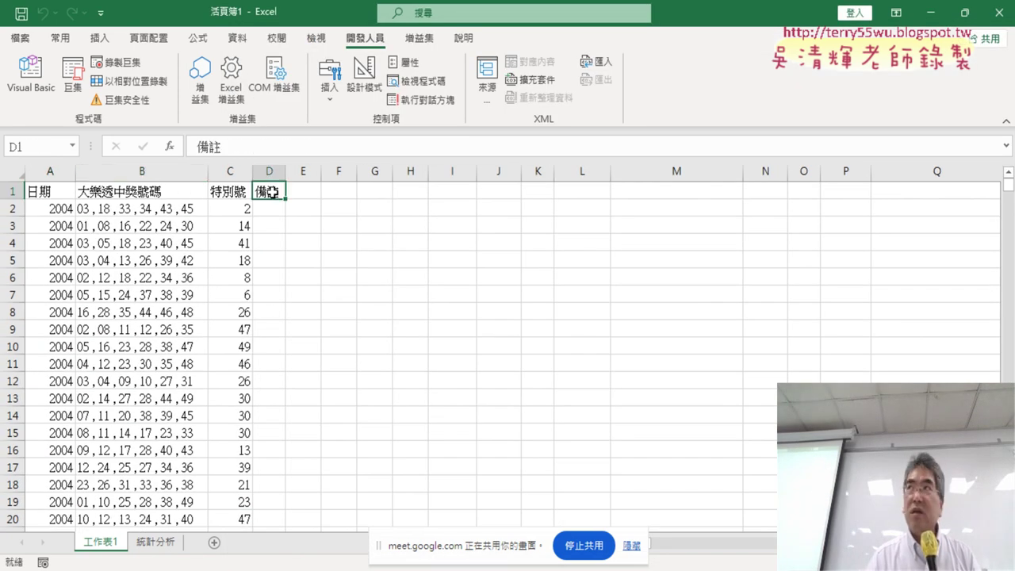
pyautogui.click(494, 192)
# Step: Run 增加中獎號碼 so the numbers 1 to 6 appear in D1:I1
pyautogui.click(30, 75)
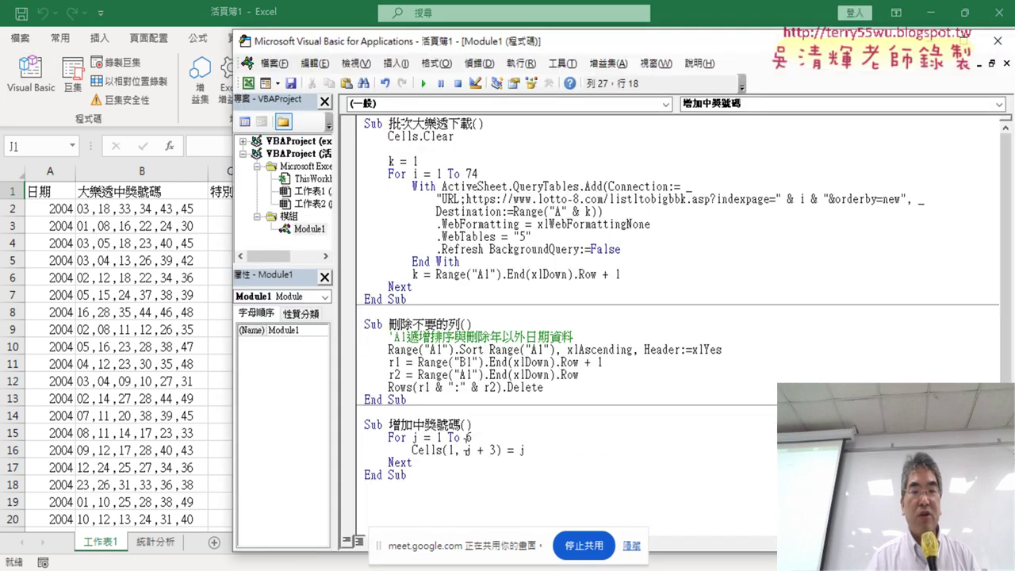
pyautogui.moveTo(454, 34); pyautogui.dragTo(454, 216)
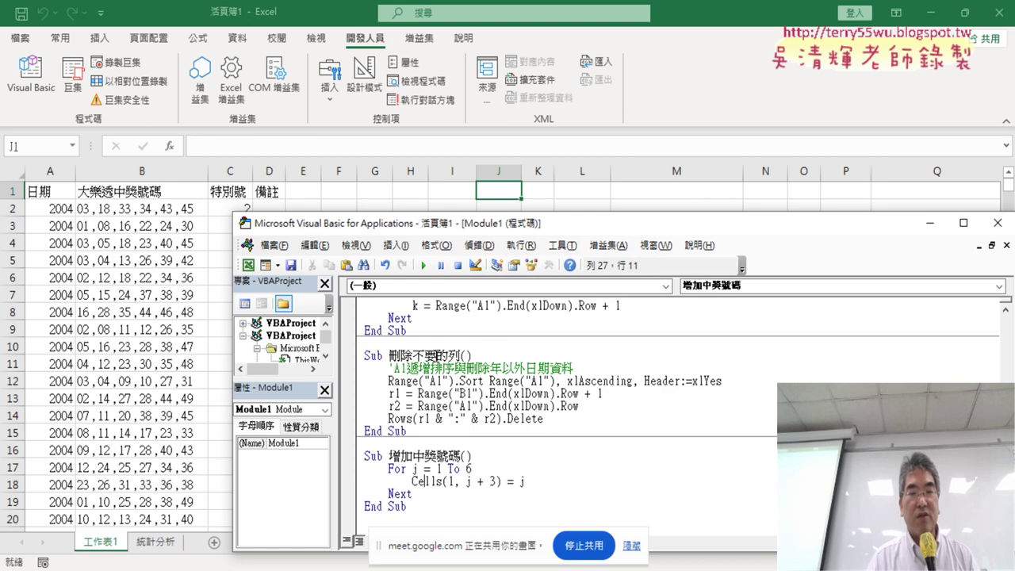
pyautogui.click(423, 265)
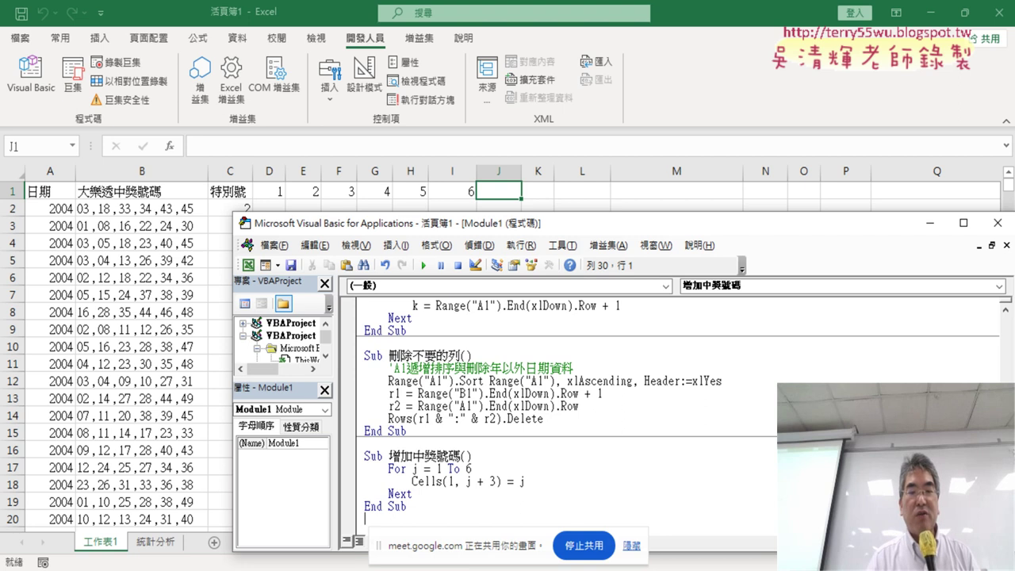
pyautogui.click(406, 507)
# Step: Copy the Sub 資料剖析 block from the notes and Alt+Tab back to Excel
pyautogui.scroll(-2, 401, 412)
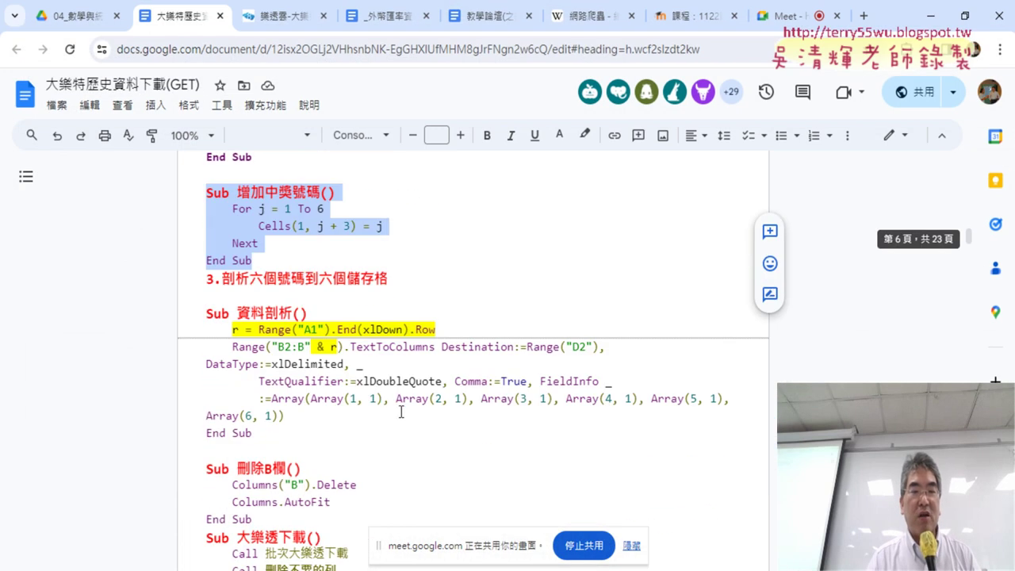
pyautogui.moveTo(261, 434); pyautogui.dragTo(189, 314)
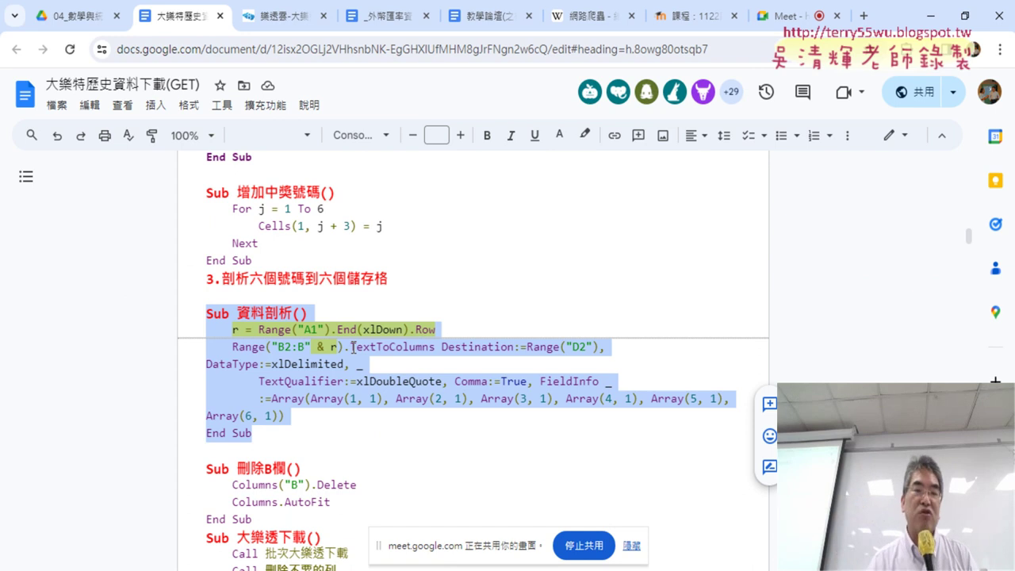
pyautogui.hotkey('alt', 'Tab')
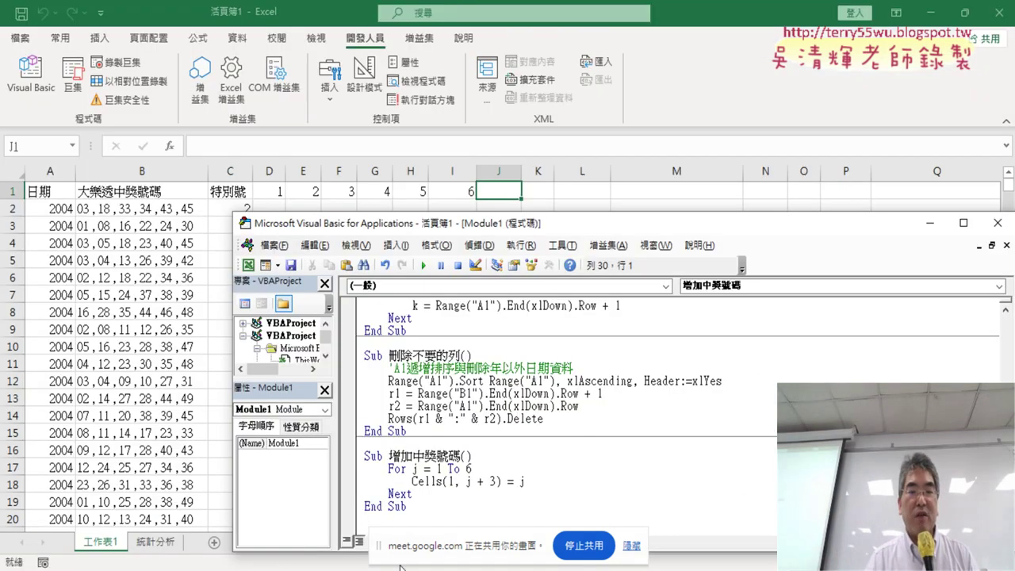
# Step: Paste the 資料剖析 macro into Module1 so each draw's six numbers fill columns D–I
pyautogui.hotkey('ctrl', 'v')
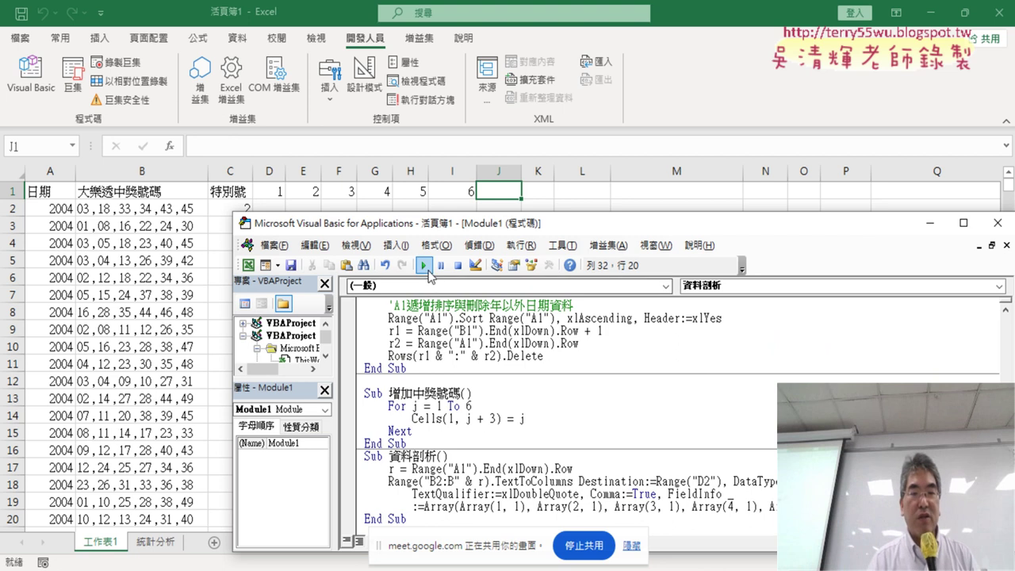
pyautogui.moveTo(410, 227); pyautogui.dragTo(603, 209)
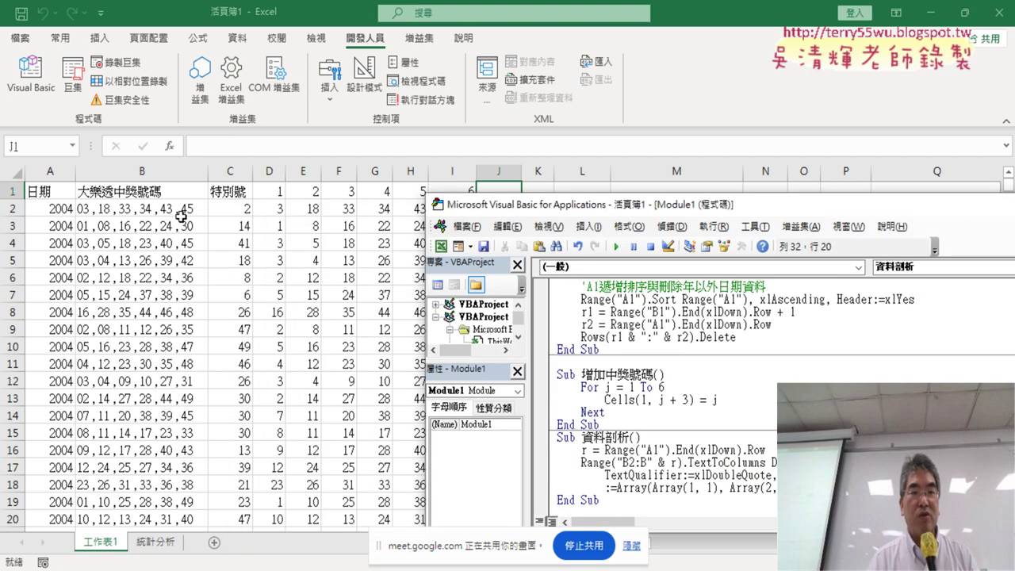
pyautogui.scroll(-1, 580, 479)
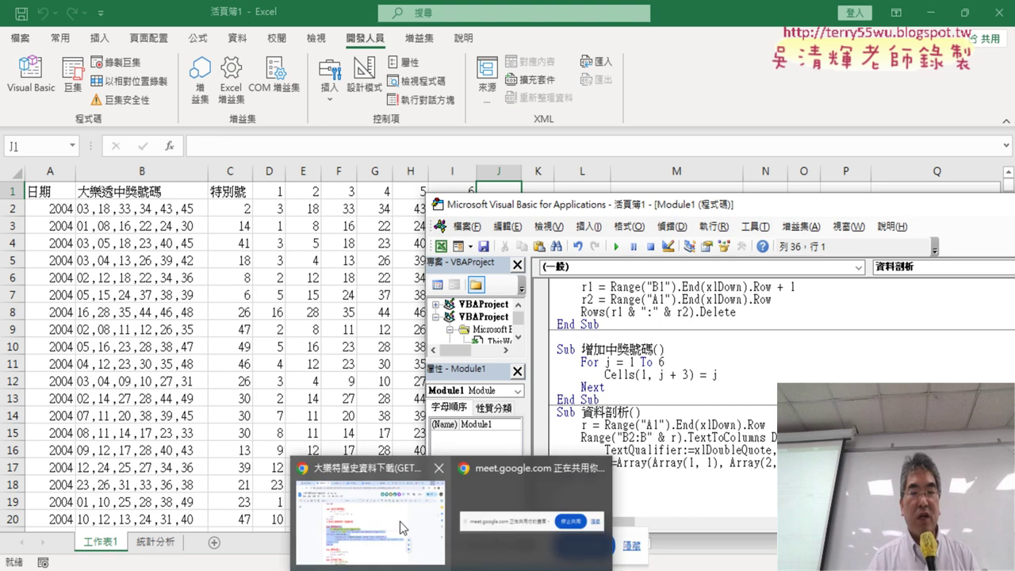
# Step: Select the Sub 刪除B欄 block in the Google Docs notes
pyautogui.click(399, 521)
pyautogui.scroll(-2, 285, 361)
pyautogui.scroll(-2, 285, 361)
pyautogui.moveTo(285, 361); pyautogui.dragTo(194, 311)
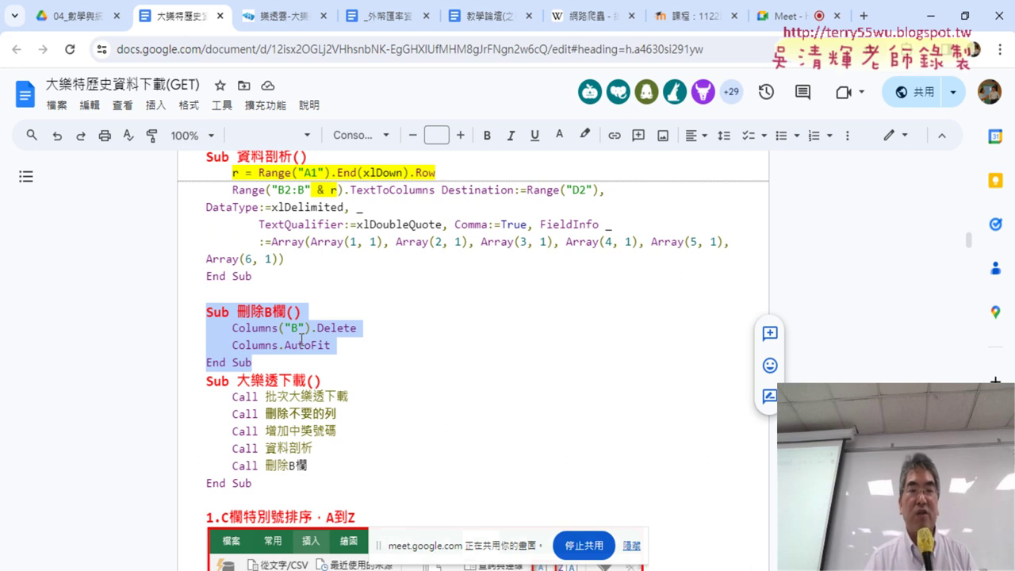
# Step: Paste the 刪除B欄 macro into Module1 and run it to remove column B
pyautogui.click(933, 16)
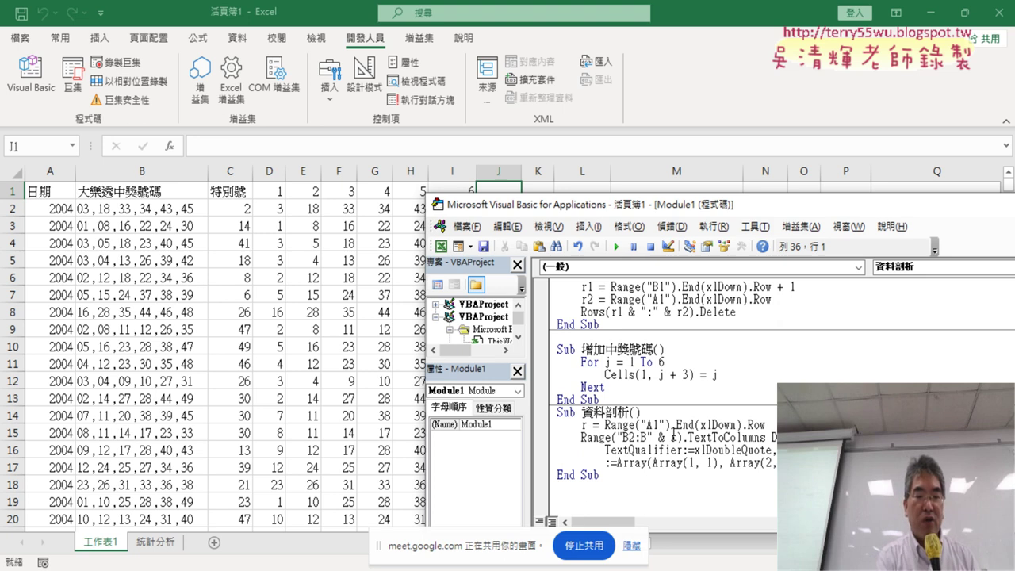
pyautogui.write('Sub 刪除B欄()     Columns("B").Delete     Columns.AutoFit End Sub')
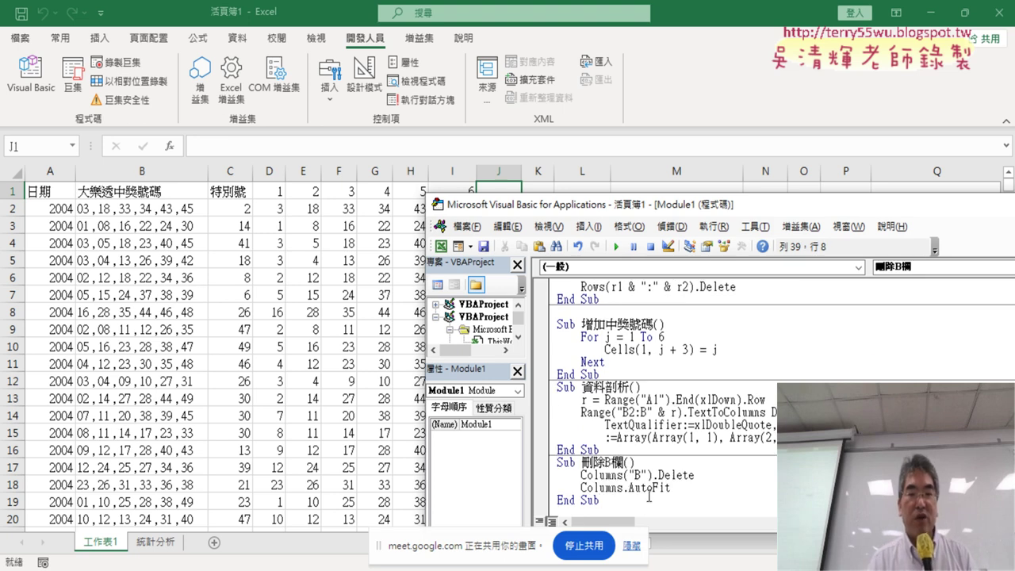
pyautogui.click(616, 246)
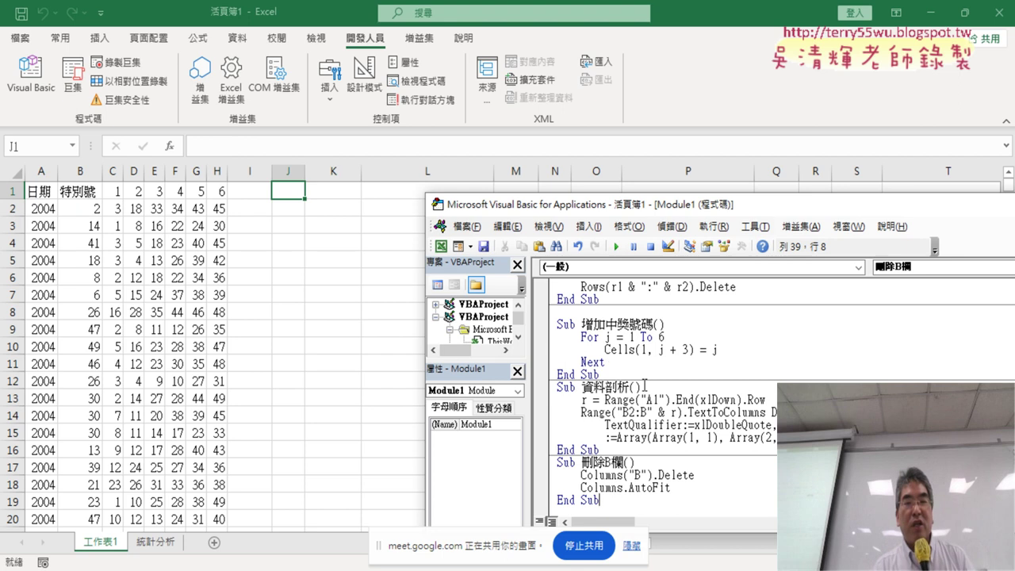
# Step: Review the module's macros and put the cursor below the last End Sub
pyautogui.scroll(4, 645, 385)
pyautogui.scroll(2, 651, 369)
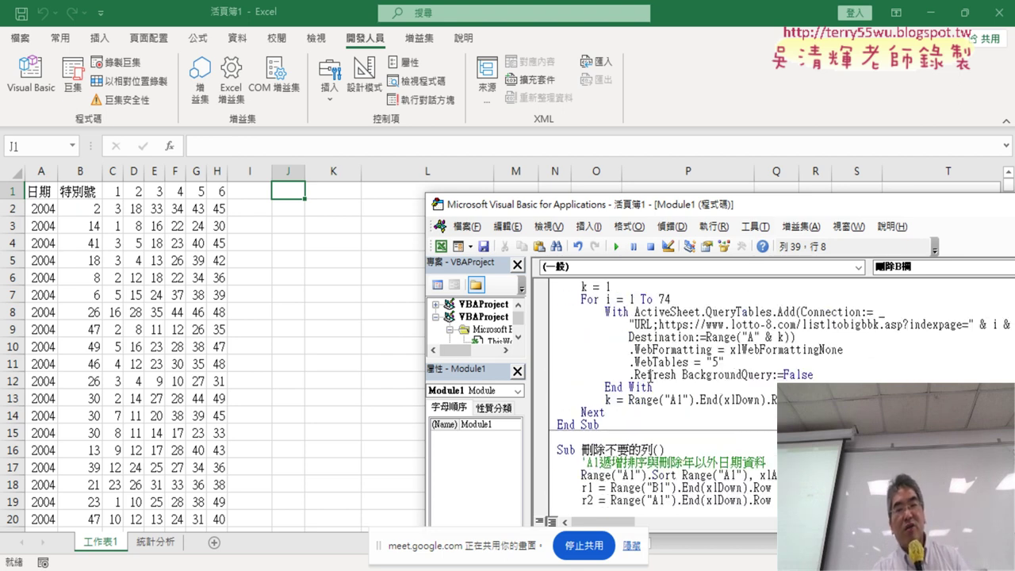
pyautogui.scroll(1, 650, 369)
pyautogui.scroll(-2, 650, 369)
pyautogui.scroll(-2, 650, 368)
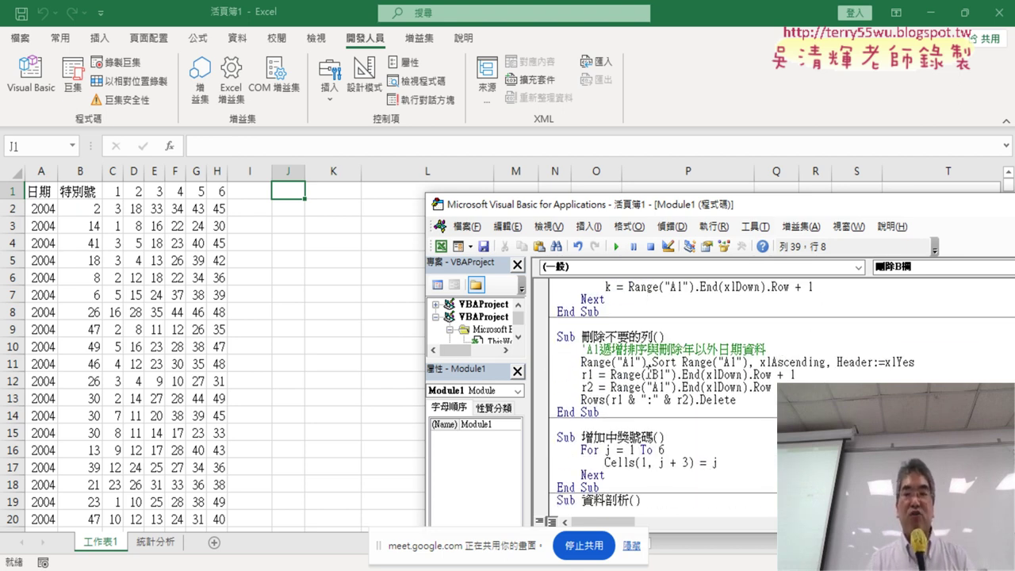
pyautogui.scroll(-3, 648, 369)
pyautogui.scroll(2, 648, 372)
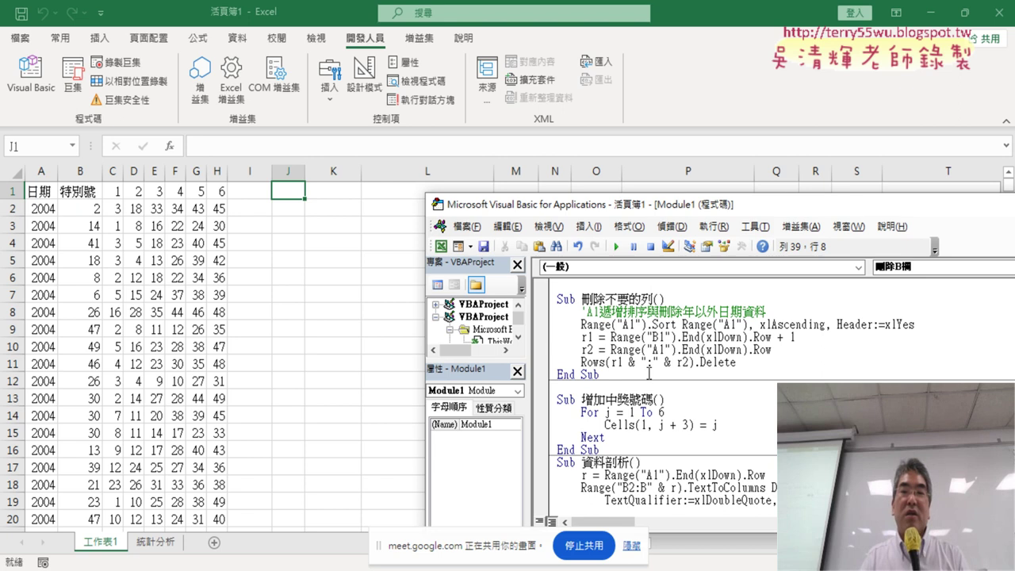
pyautogui.scroll(2, 648, 372)
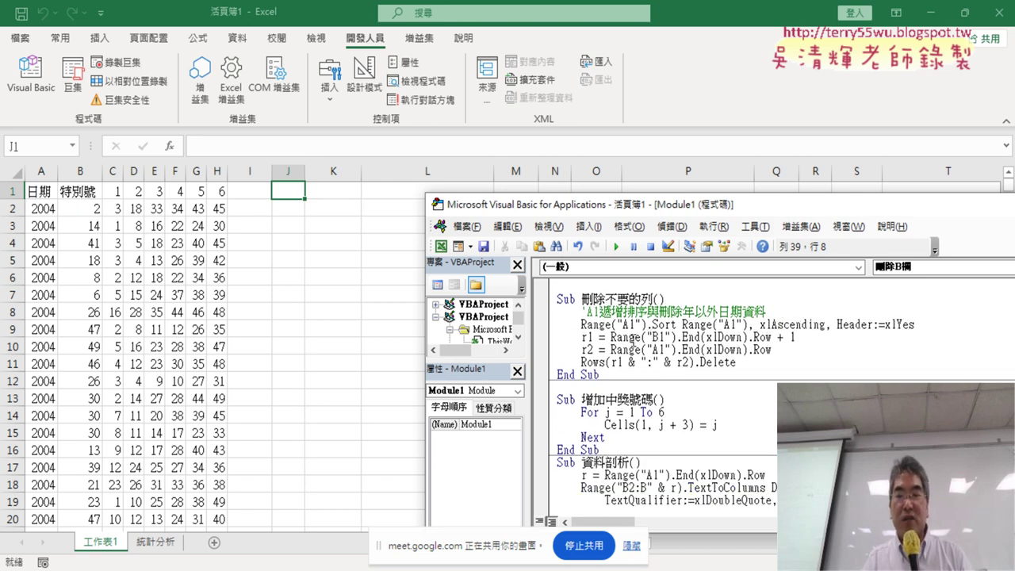
pyautogui.click(631, 444)
pyautogui.scroll(-2, 632, 428)
pyautogui.click(634, 388)
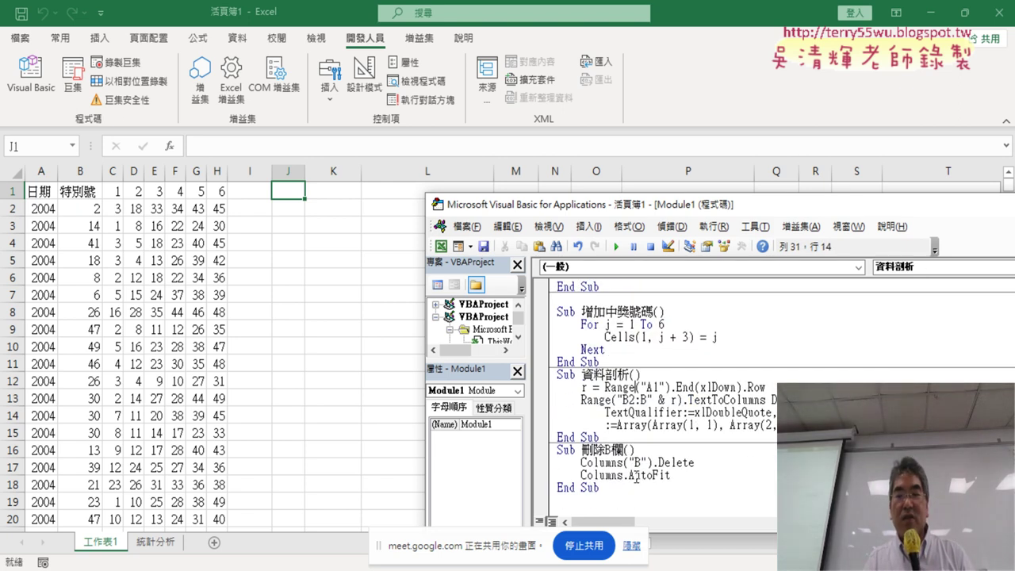
pyautogui.click(636, 463)
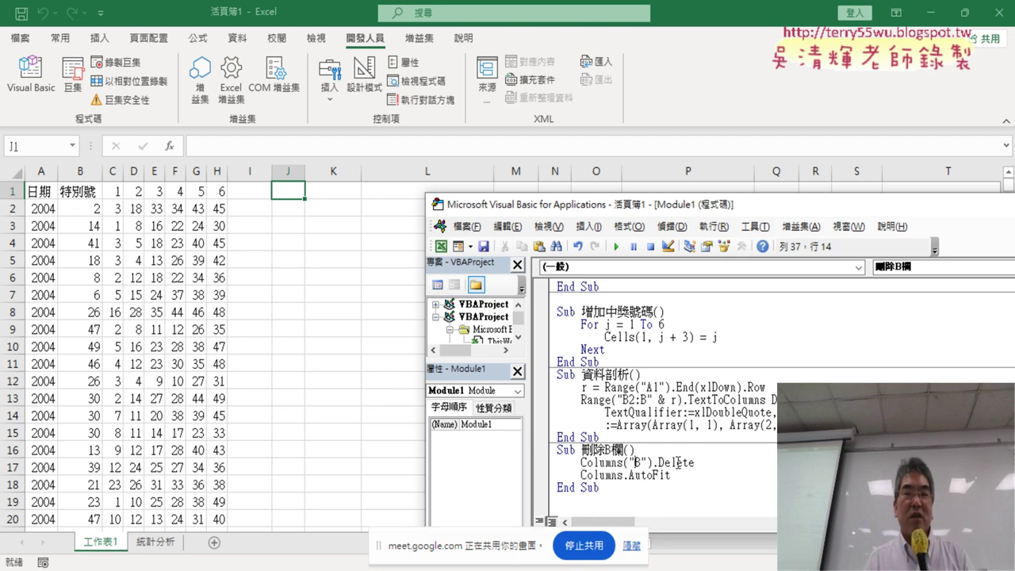
pyautogui.scroll(6, 678, 462)
pyautogui.scroll(1, 674, 456)
pyautogui.scroll(-3, 659, 448)
pyautogui.scroll(-4, 647, 443)
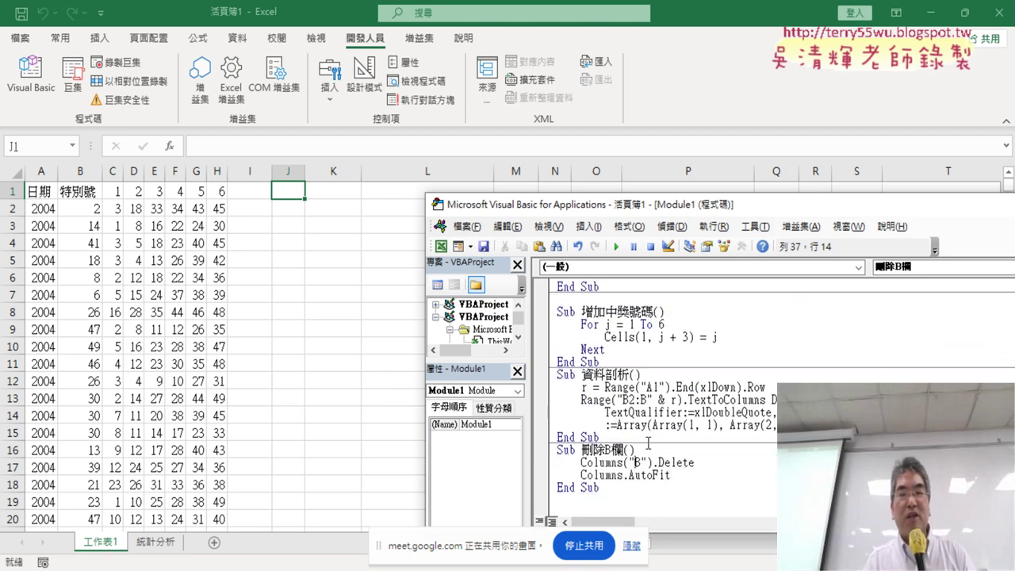
pyautogui.click(597, 508)
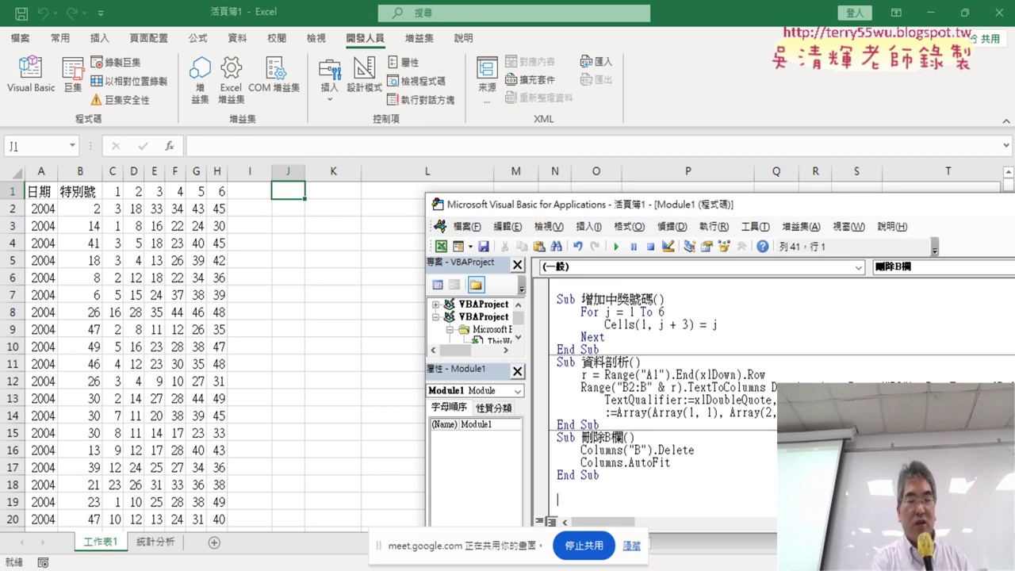
# Step: Delete the duplicate 刪除B欄 block that was pasted by mistake
pyautogui.write('Sub 刪除B欄()     Columns("B").Delete     Columns.AutoFit End Sub')
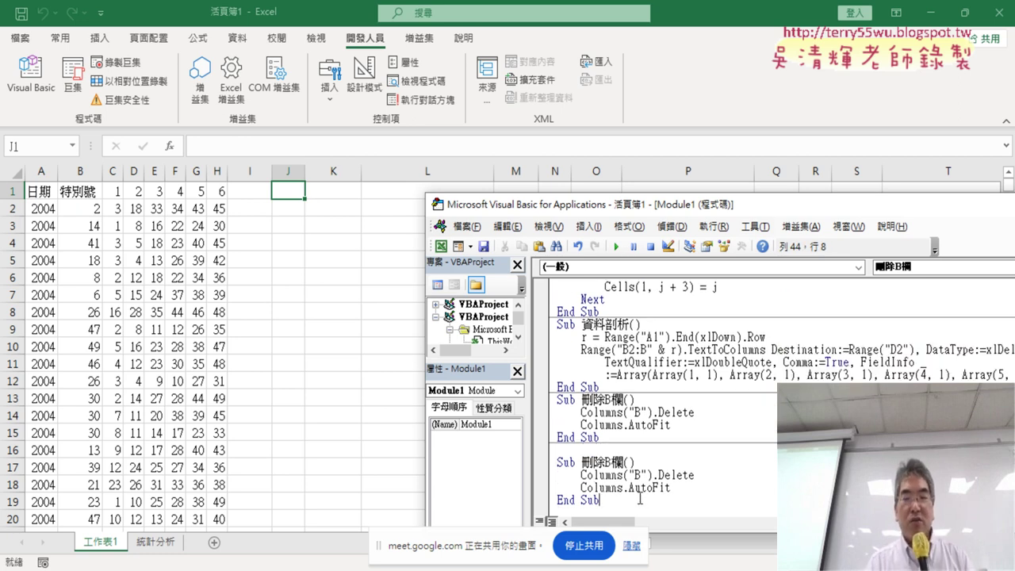
pyautogui.moveTo(639, 498); pyautogui.dragTo(551, 462)
pyautogui.press('Delete')
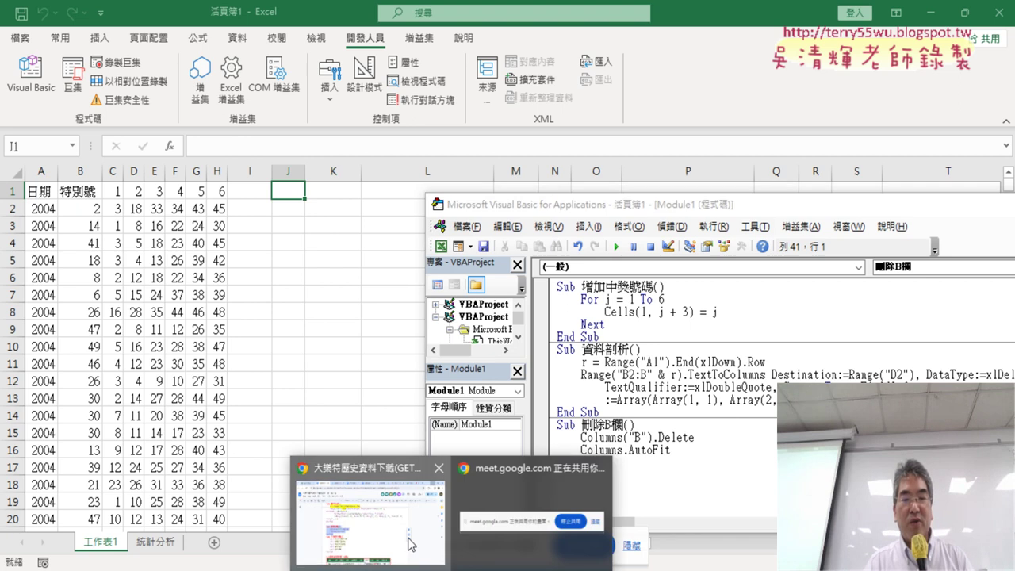
# Step: Copy Sub 大樂透下載 from Google Docs and paste it at the end of Module1
pyautogui.click(363, 535)
pyautogui.moveTo(206, 380); pyautogui.dragTo(255, 484)
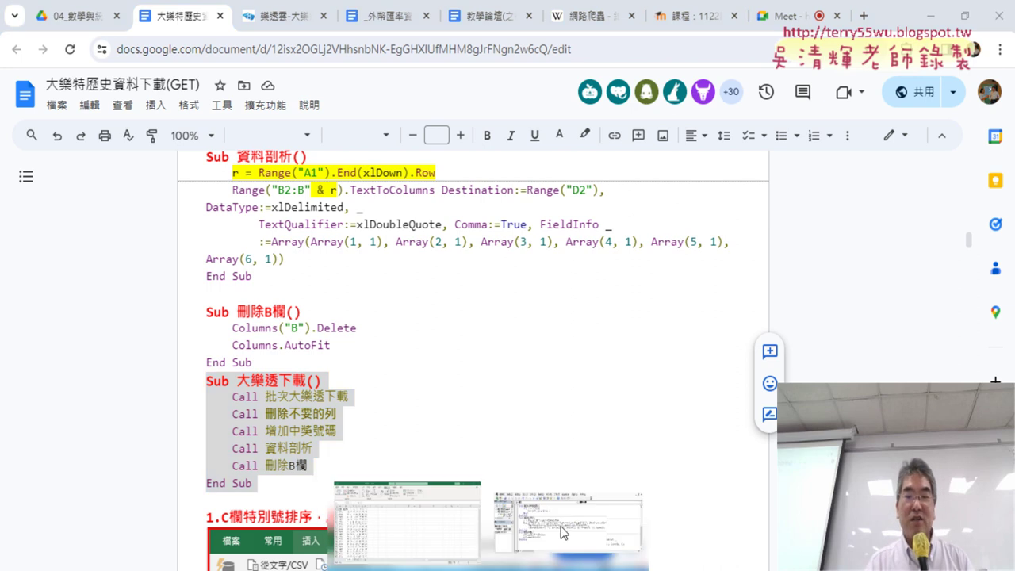
pyautogui.click(584, 523)
pyautogui.click(930, 17)
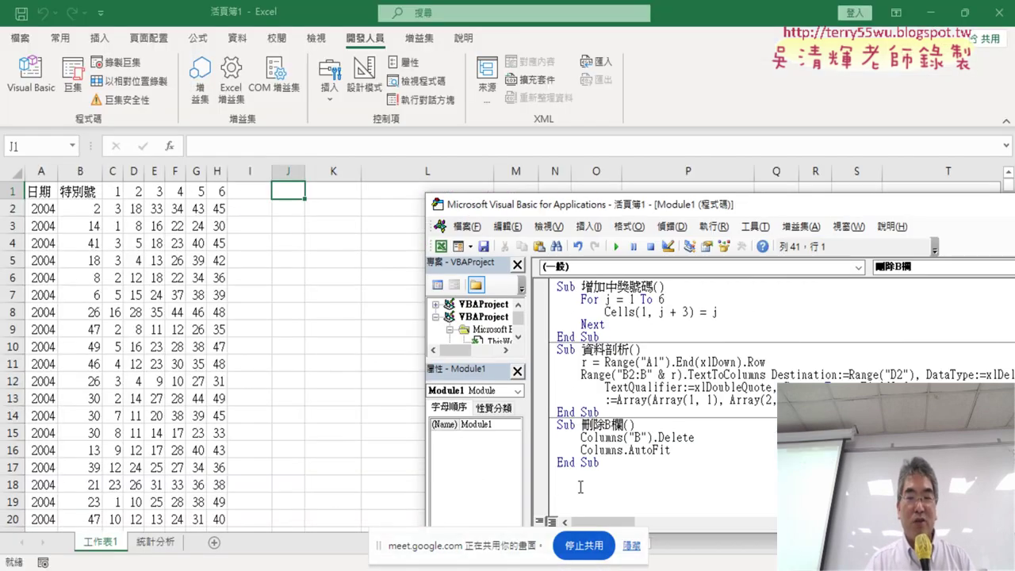
pyautogui.rightClick(574, 487)
pyautogui.click(623, 264)
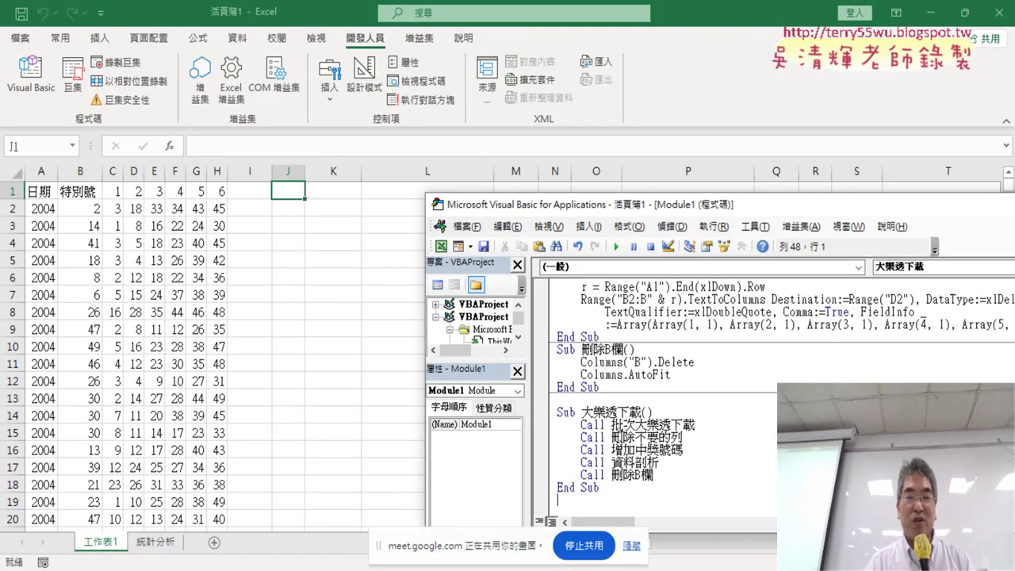
# Step: Run the 大樂透下載 macro to rebuild the lottery table, then return to the worksheet
pyautogui.click(616, 247)
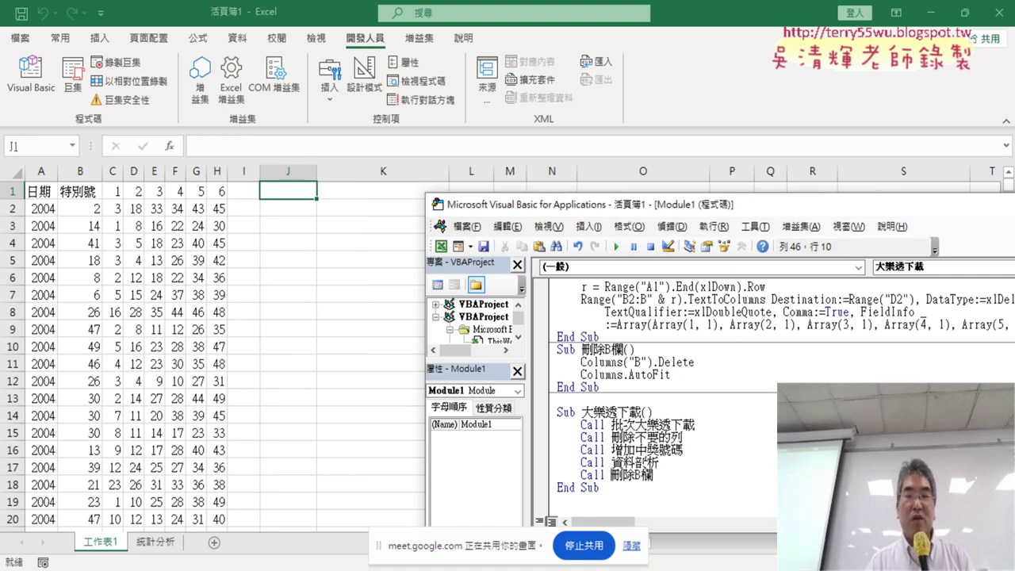
pyautogui.doubleClick(614, 475)
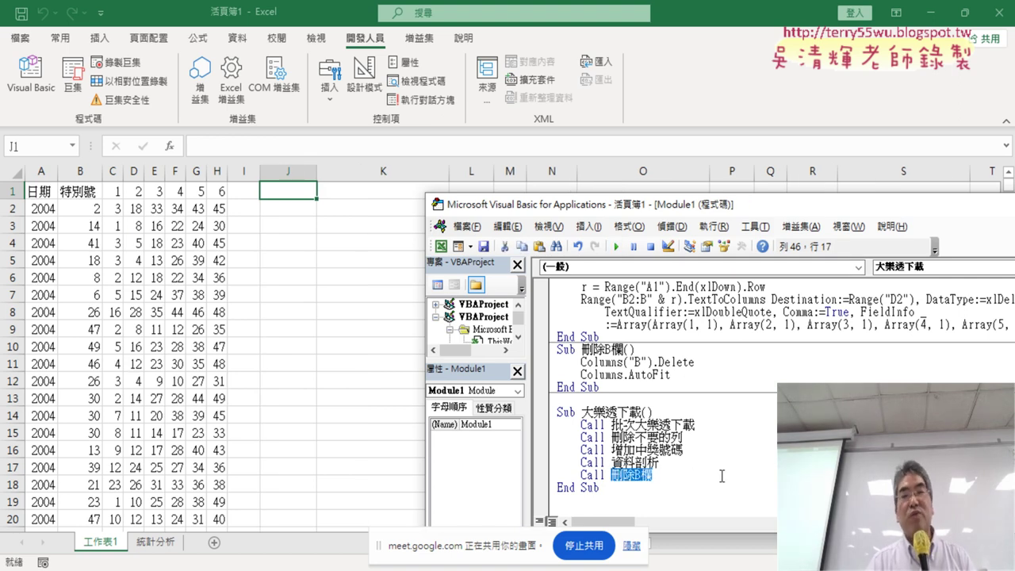
pyautogui.click(326, 317)
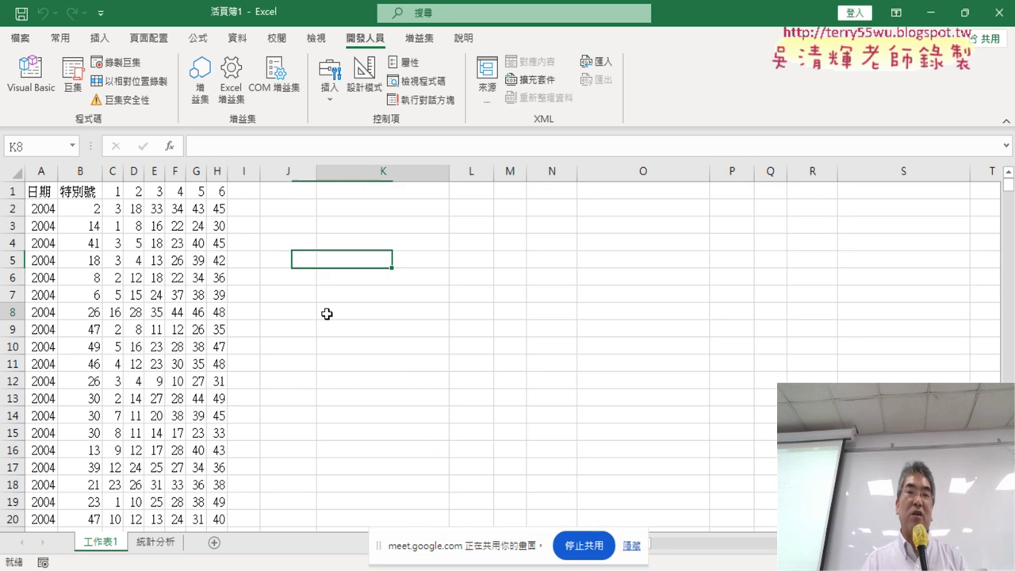
# Step: Draw a Form Controls button across columns K–L near row 2 and assign the 大樂透下載 macro
pyautogui.click(329, 79)
pyautogui.click(337, 157)
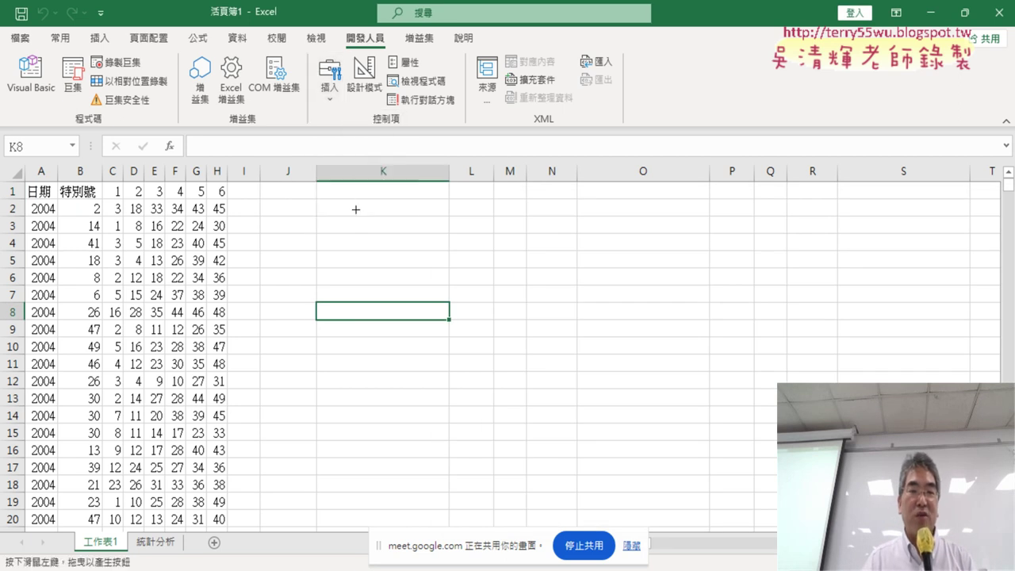
pyautogui.moveTo(355, 205); pyautogui.dragTo(504, 234)
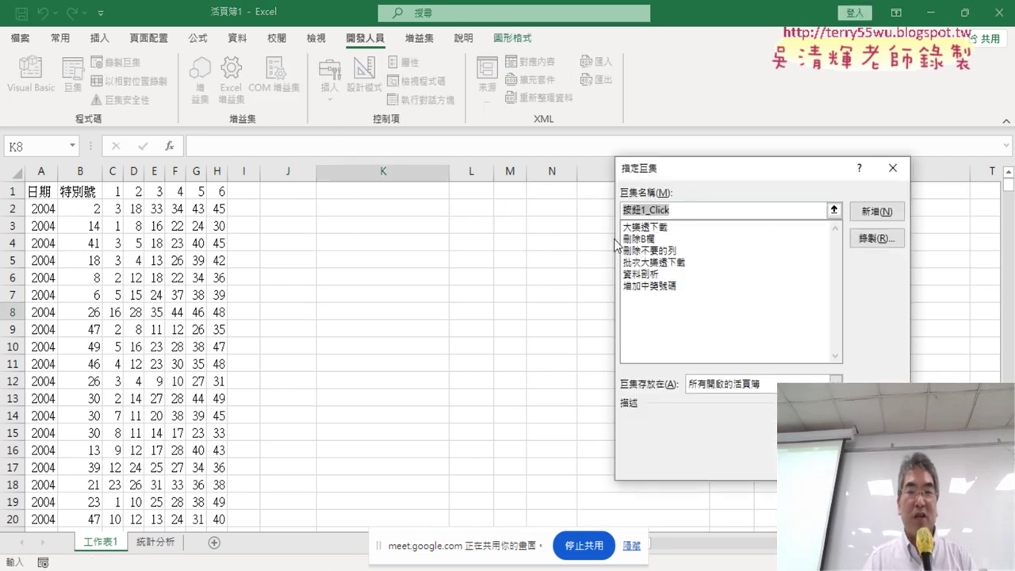
pyautogui.click(646, 228)
pyautogui.rightClick(652, 211)
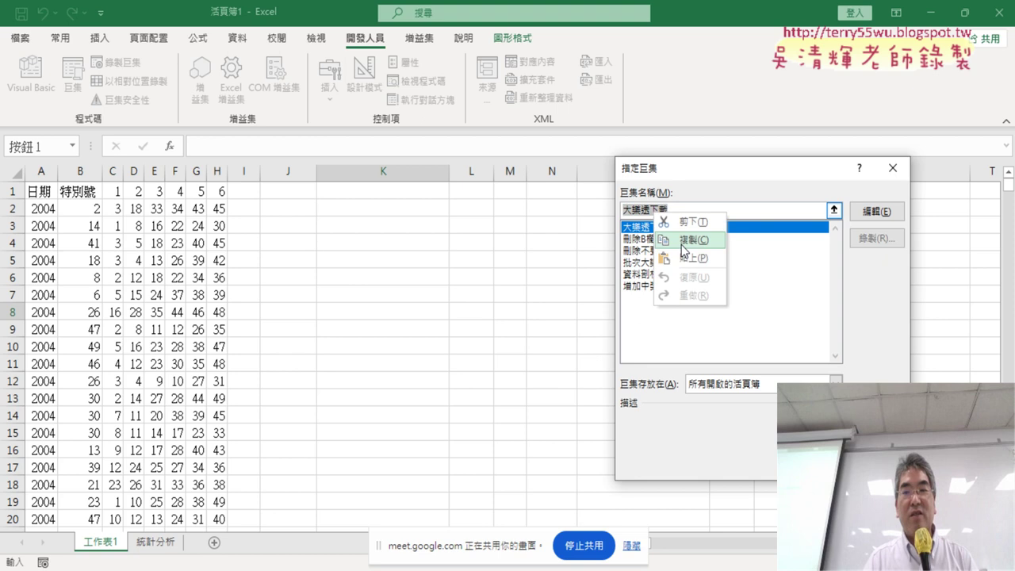
pyautogui.click(683, 247)
pyautogui.press('Return')
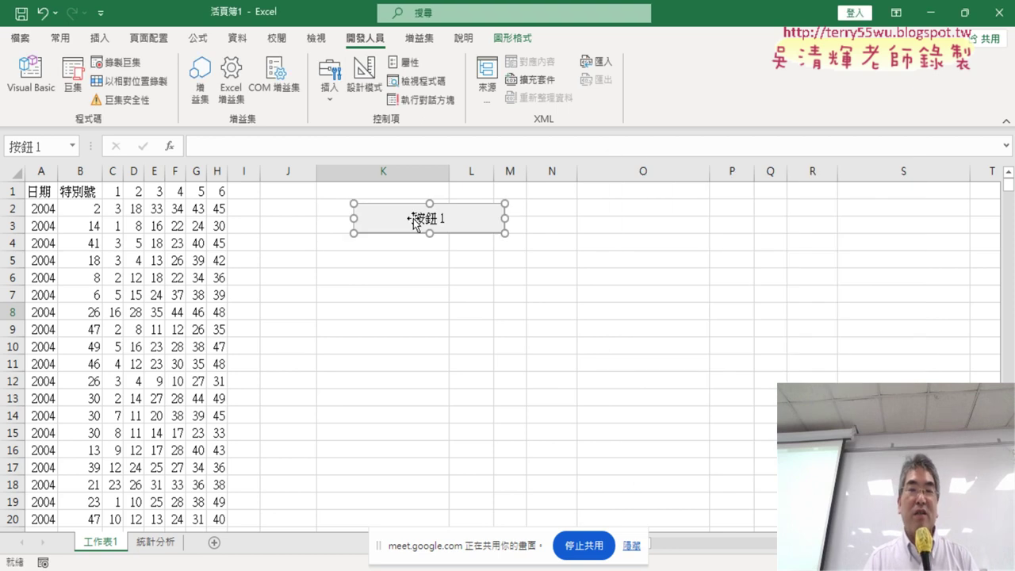
# Step: Change the button caption to 大樂透下載
pyautogui.click(483, 226)
pyautogui.press('BackSpace')
pyautogui.press('BackSpace')
pyautogui.press('BackSpace')
pyautogui.press('BackSpace')
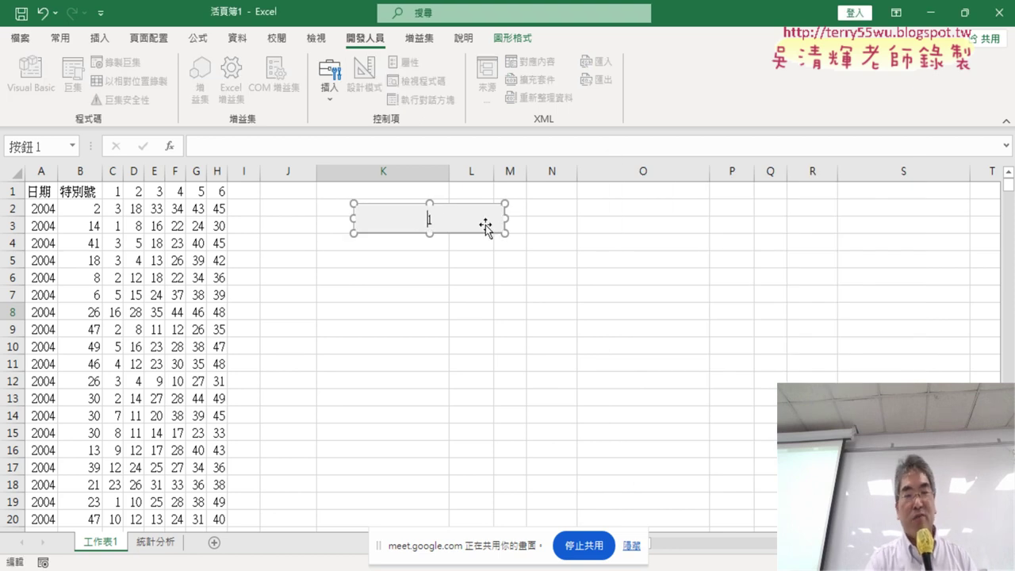
pyautogui.write('大樂透下載')
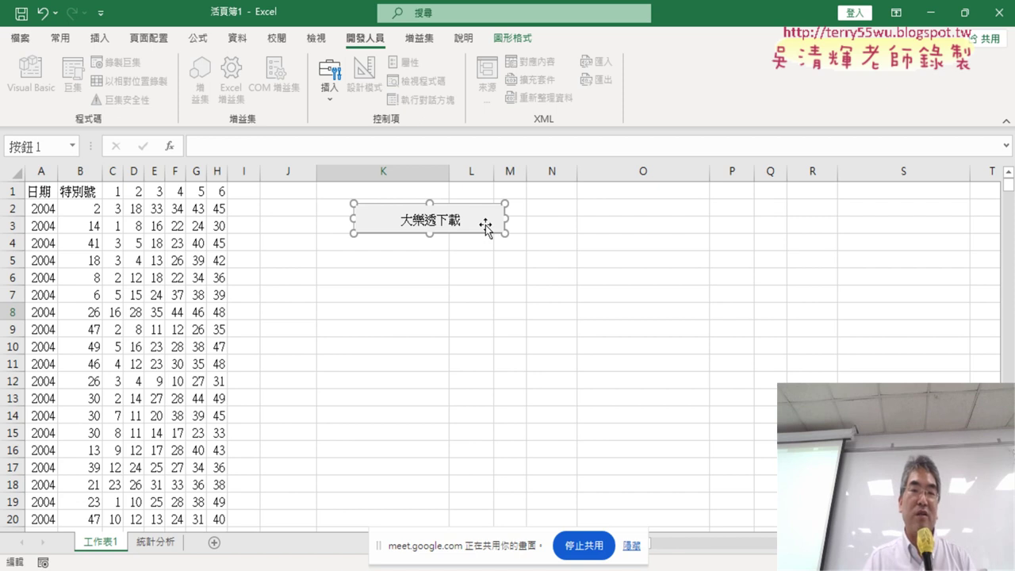
pyautogui.click(554, 278)
# Step: Run the 大樂透下載 button, select the top-seven numbers D2:D8 on 統計分析, then return to 工作表1
pyautogui.click(468, 221)
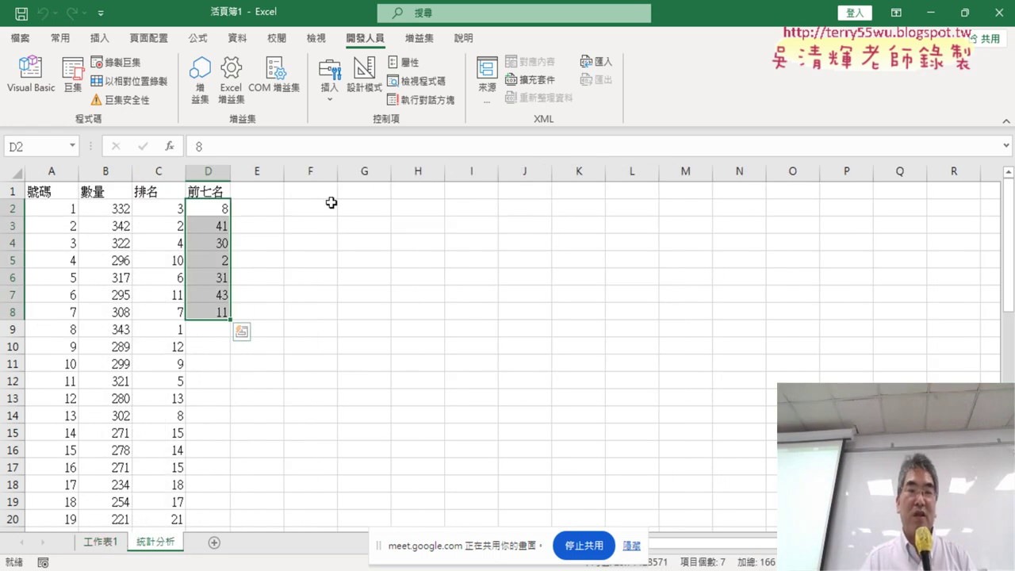
pyautogui.click(332, 204)
pyautogui.moveTo(214, 203); pyautogui.dragTo(208, 311)
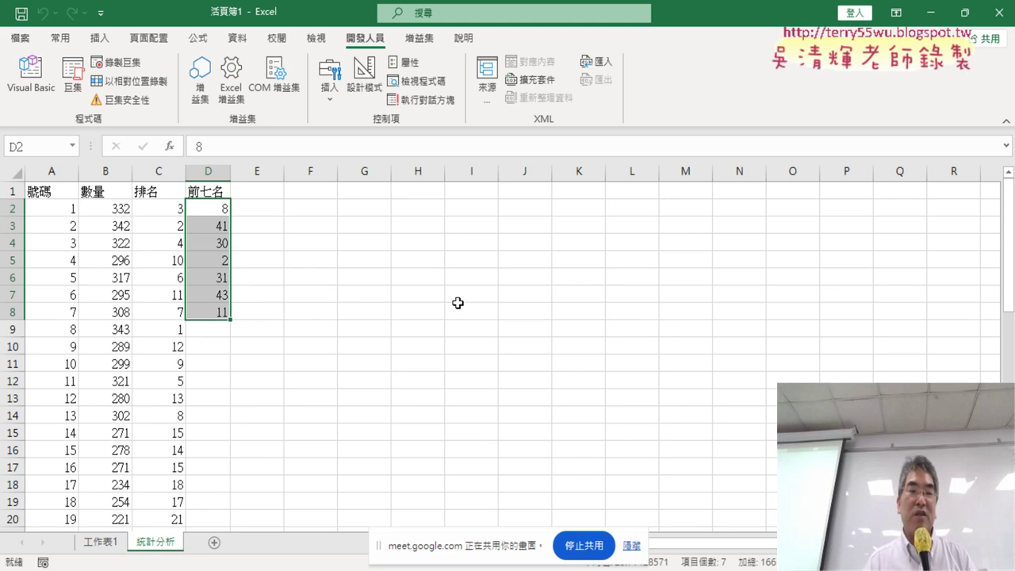
pyautogui.click(96, 545)
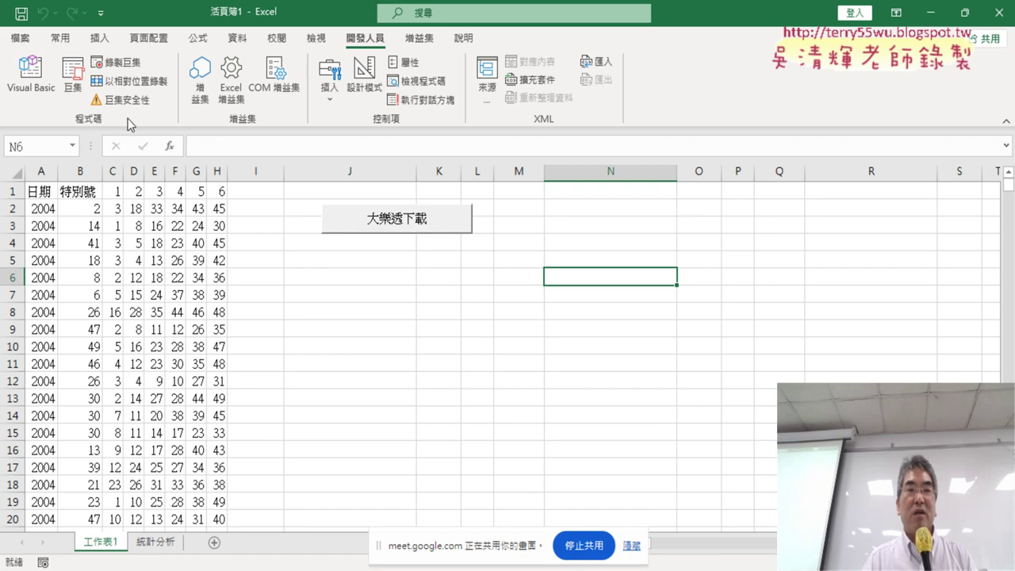
# Step: In the enlarged Visual Basic editor, review the module and select the 刪除不要的列 Sub, then show 統計分析
pyautogui.click(31, 76)
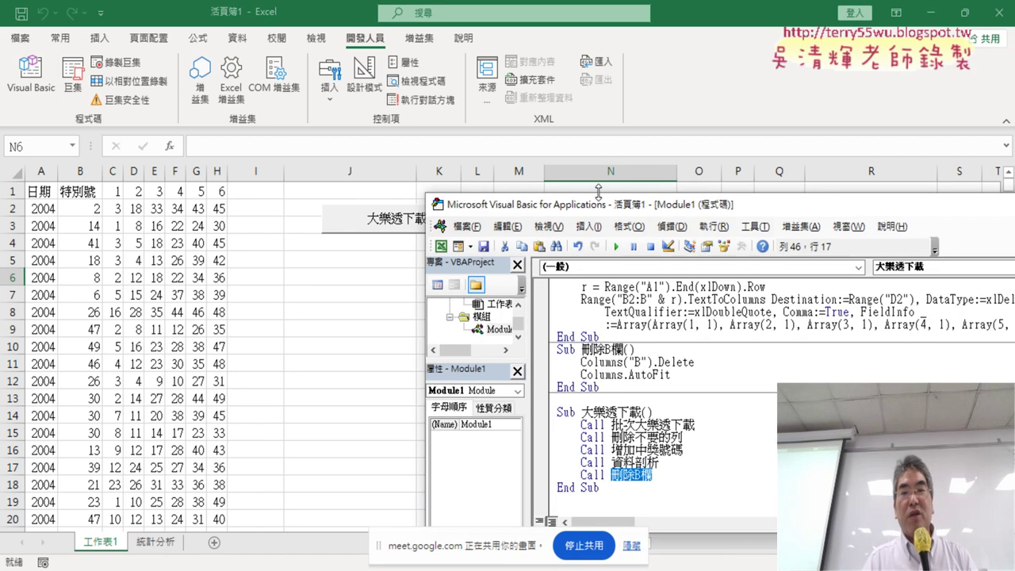
pyautogui.moveTo(599, 192); pyautogui.dragTo(593, 73)
pyautogui.scroll(3, 608, 292)
pyautogui.scroll(1, 609, 292)
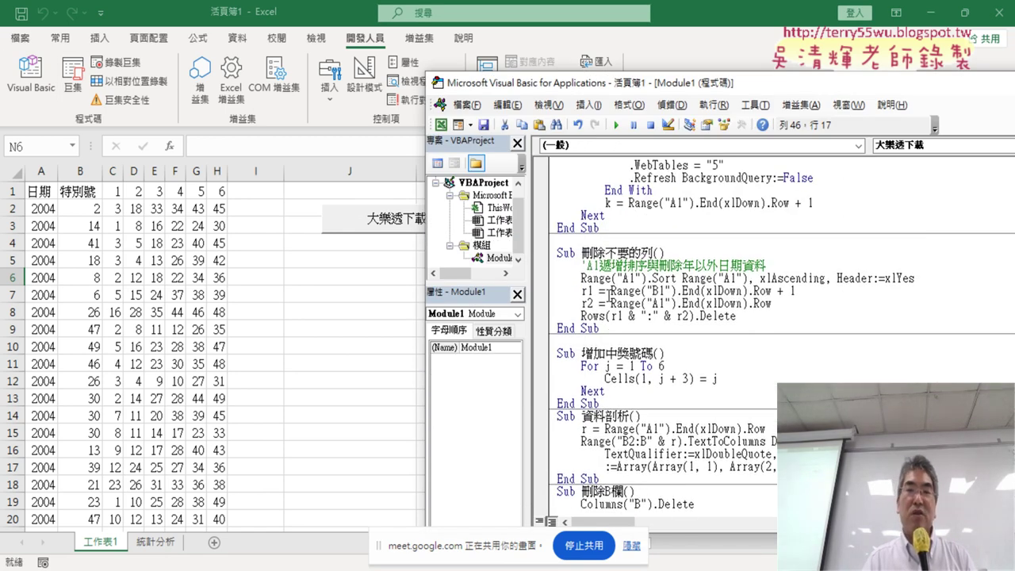
pyautogui.scroll(1, 608, 296)
pyautogui.scroll(-1, 609, 295)
pyautogui.scroll(-2, 609, 295)
pyautogui.scroll(-2, 608, 295)
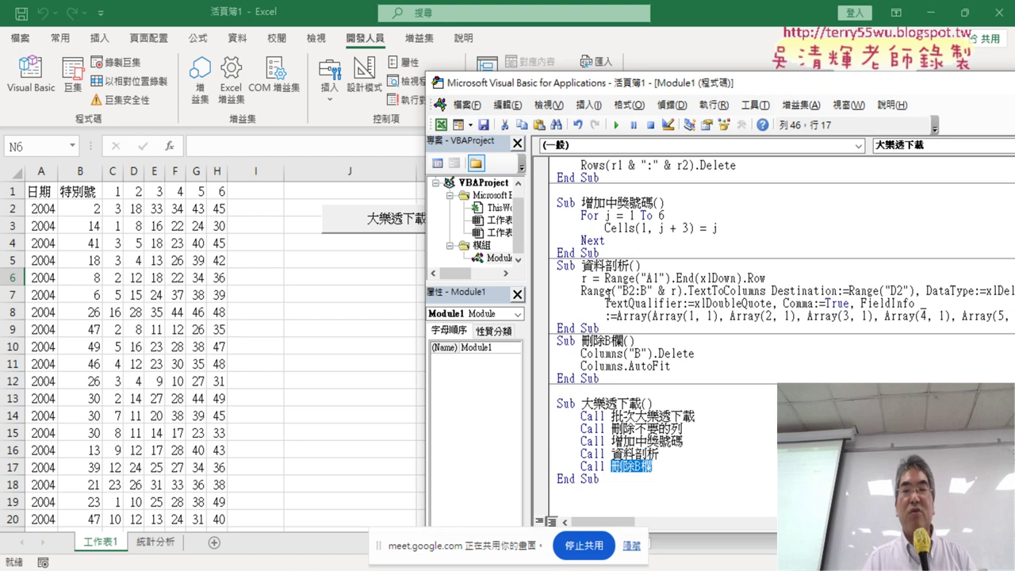
pyautogui.scroll(3, 608, 295)
pyautogui.moveTo(603, 290); pyautogui.dragTo(547, 212)
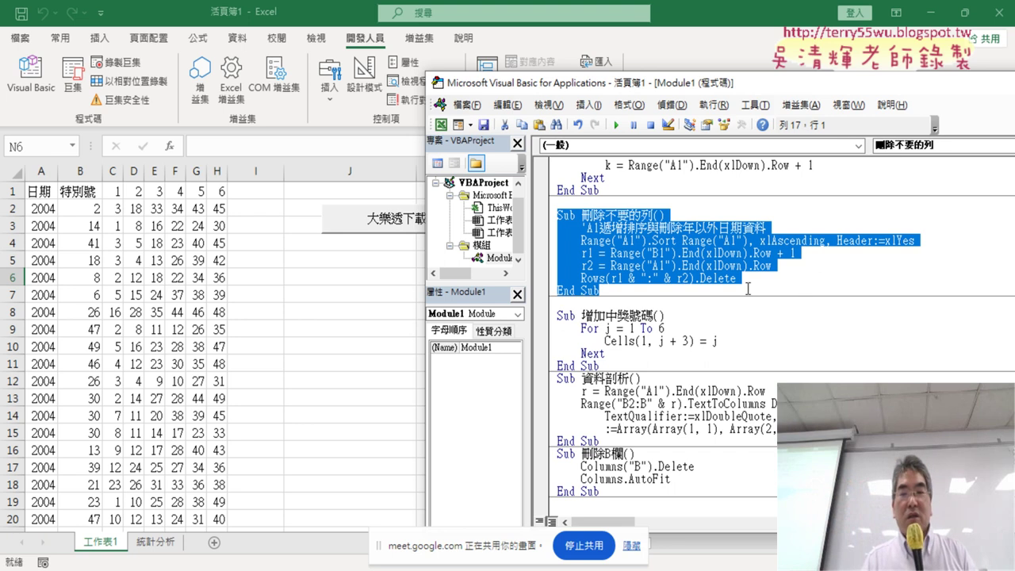
pyautogui.click(166, 542)
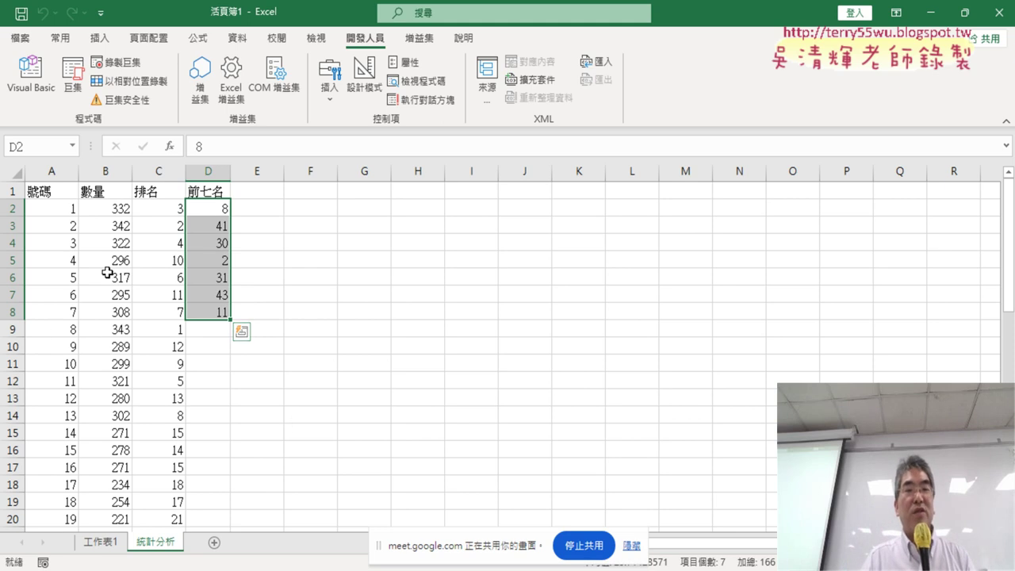
# Step: Select D2:D8 on 統計分析, then on 工作表1 select column A and scroll through the dates
pyautogui.moveTo(219, 208); pyautogui.dragTo(219, 311)
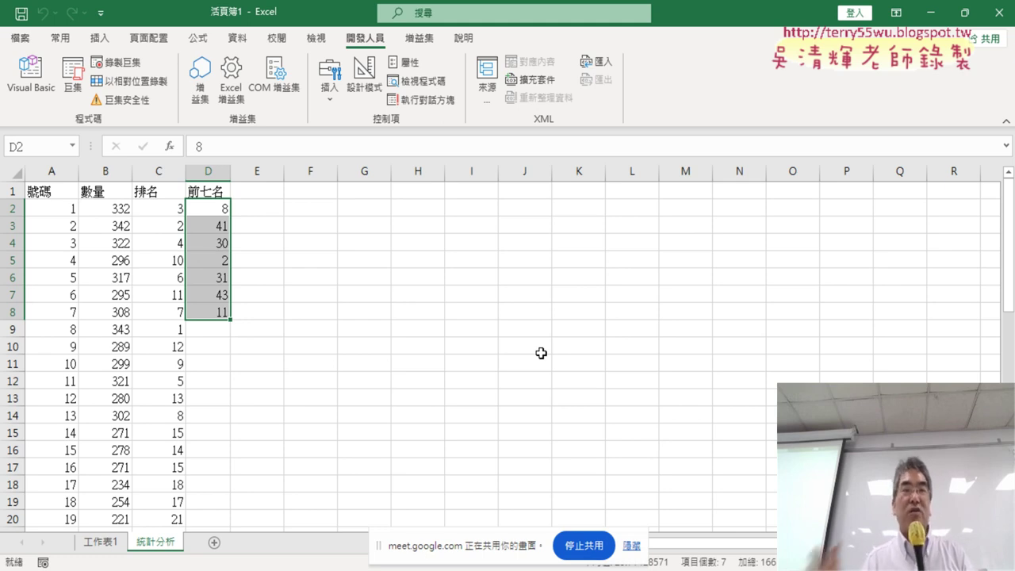
pyautogui.click(115, 544)
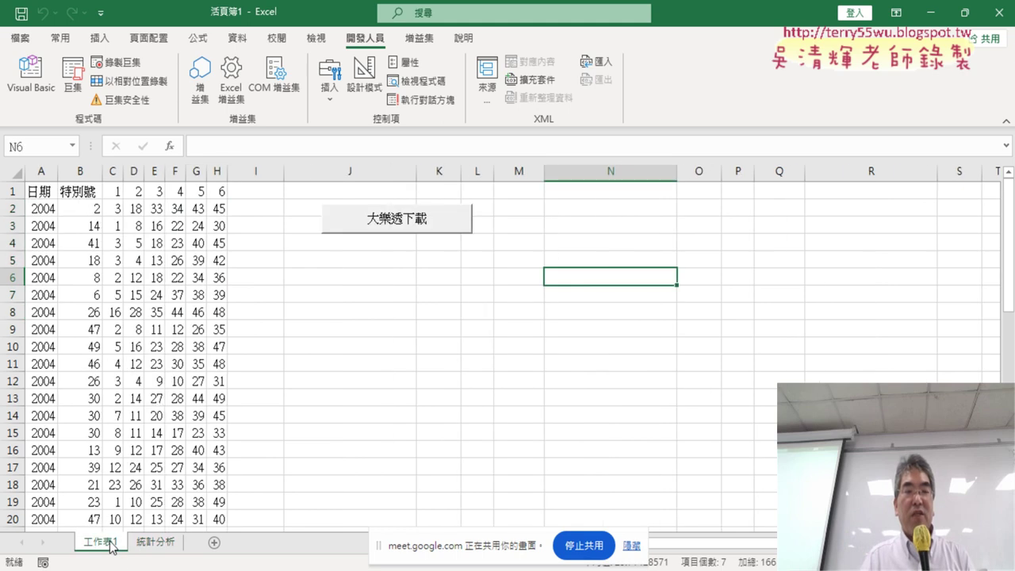
pyautogui.click(42, 170)
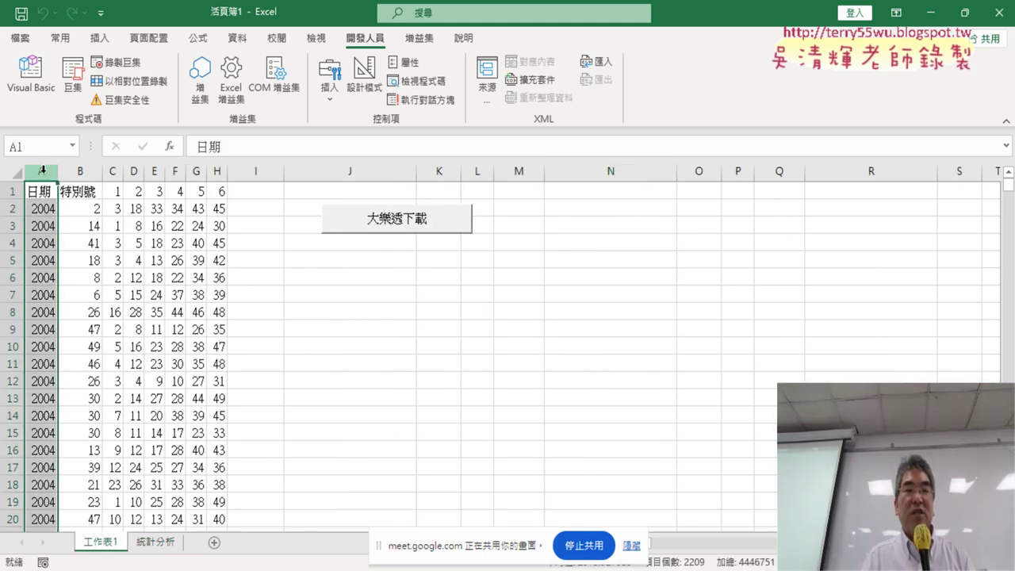
pyautogui.scroll(-4, 53, 396)
pyautogui.scroll(-5, 56, 408)
pyautogui.scroll(-3, 55, 408)
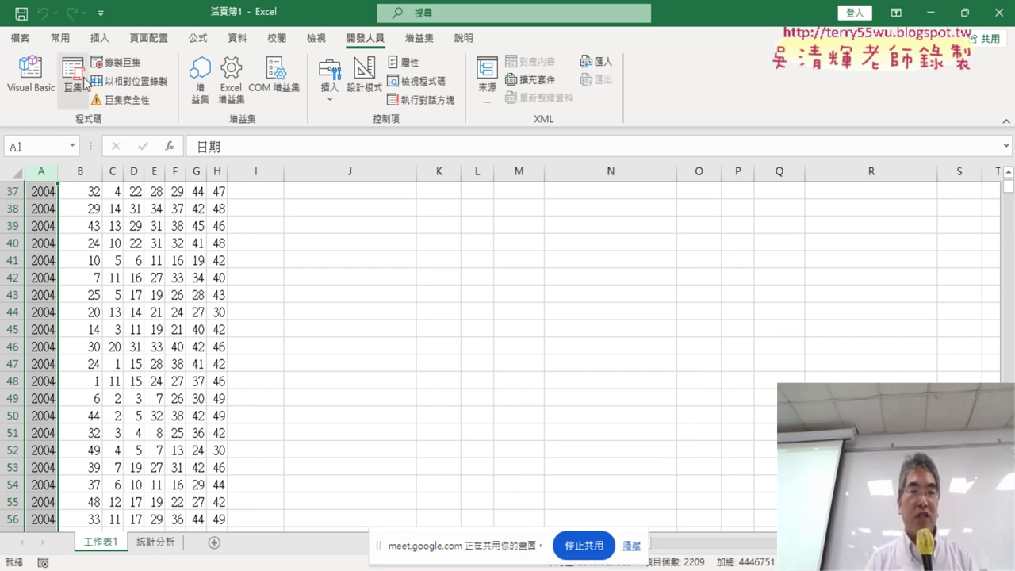
pyautogui.click(31, 75)
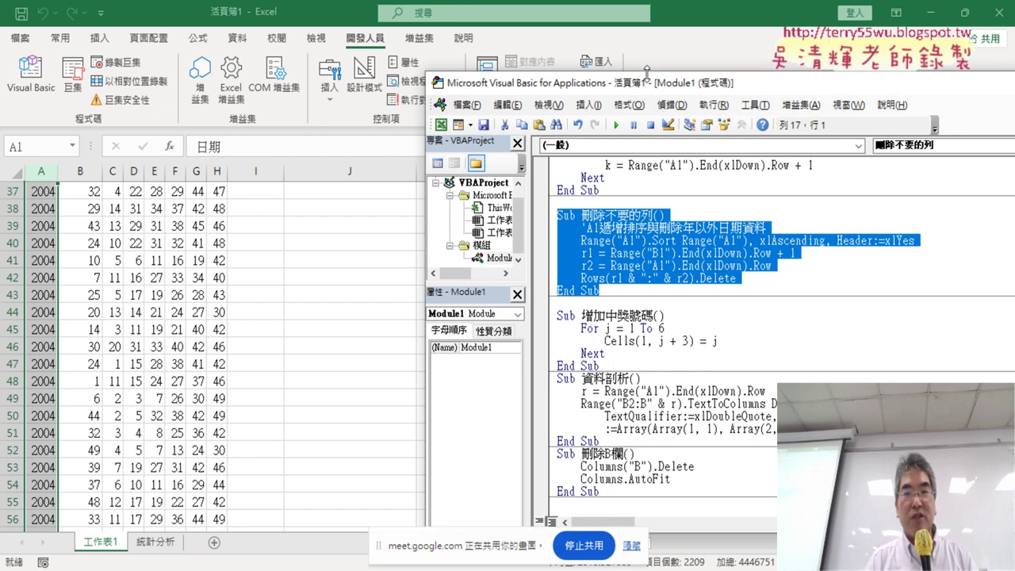
pyautogui.moveTo(647, 73); pyautogui.dragTo(645, 31)
pyautogui.scroll(-2, 649, 310)
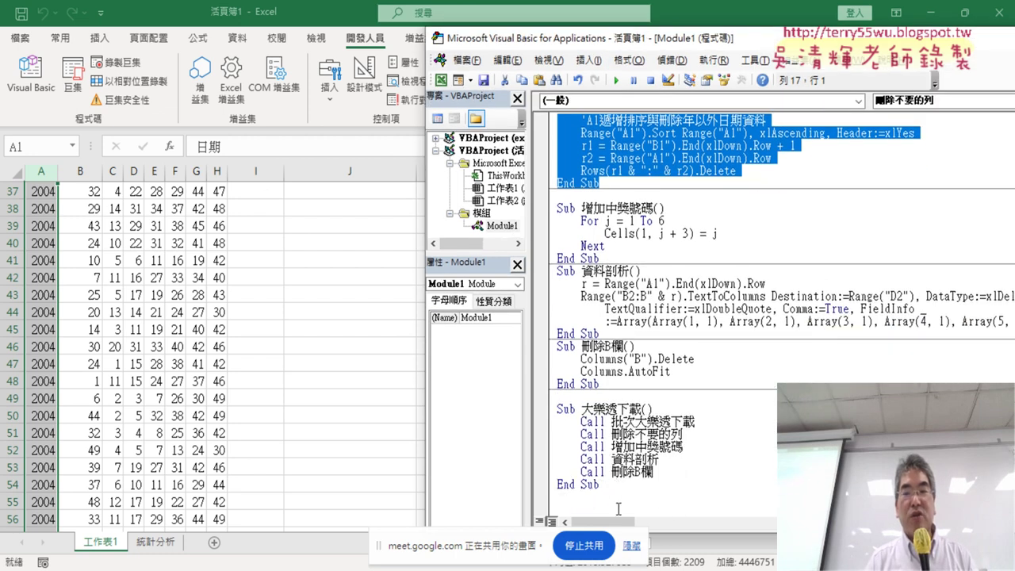
pyautogui.moveTo(618, 492); pyautogui.dragTo(559, 411)
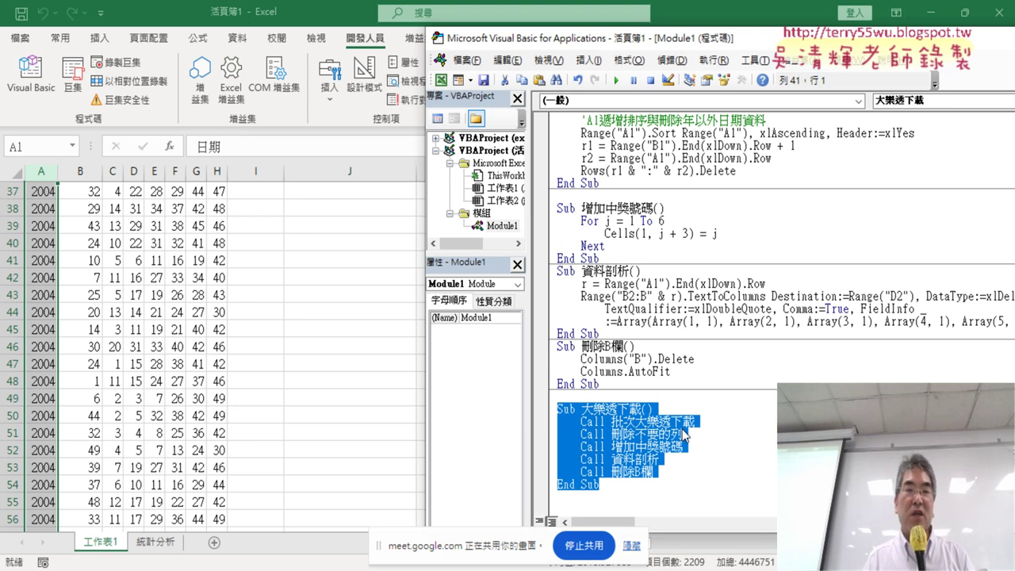
pyautogui.click(401, 324)
pyautogui.scroll(4, 382, 321)
pyautogui.scroll(6, 382, 319)
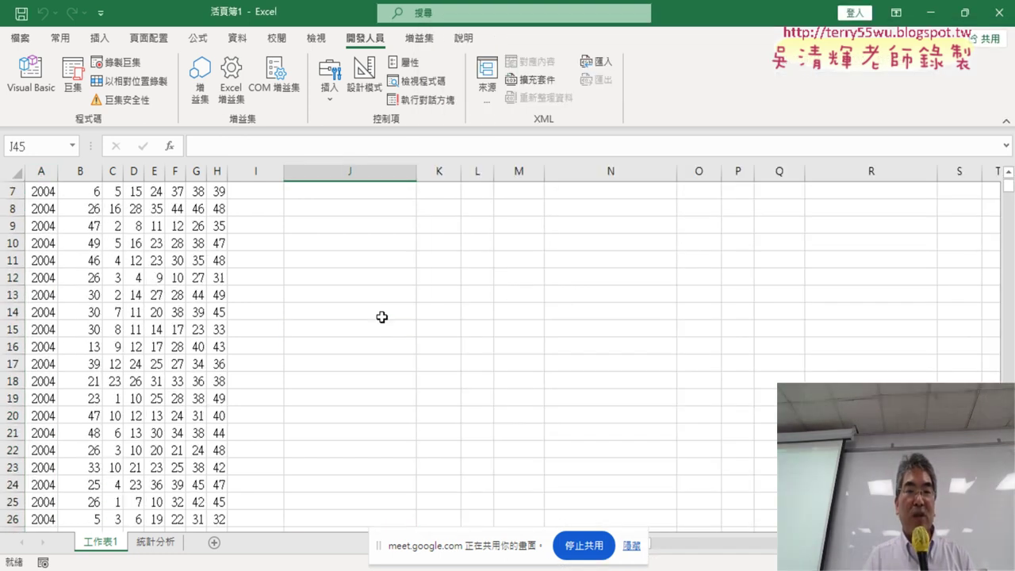
pyautogui.scroll(2, 382, 318)
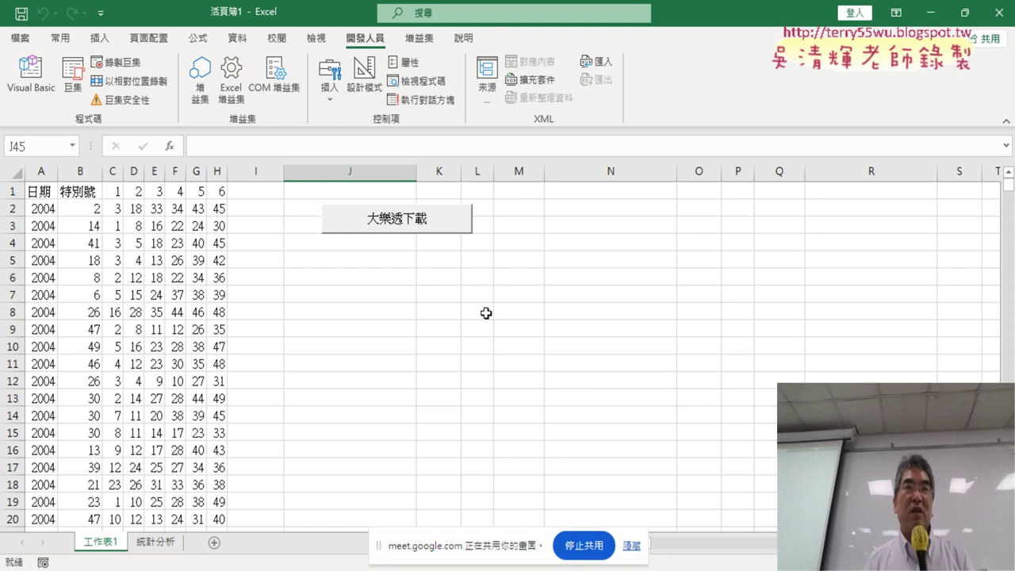